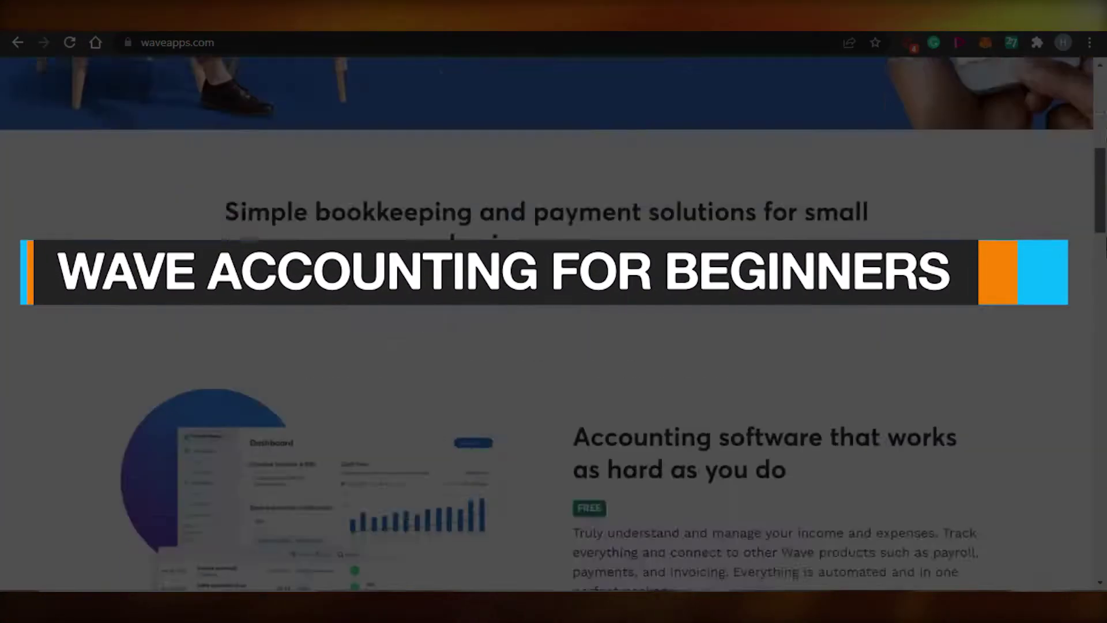
Scroll through the Wave homepage to the regional notice recommending Zoho Books.
left_click_drag(1105, 206, 1105, 174)
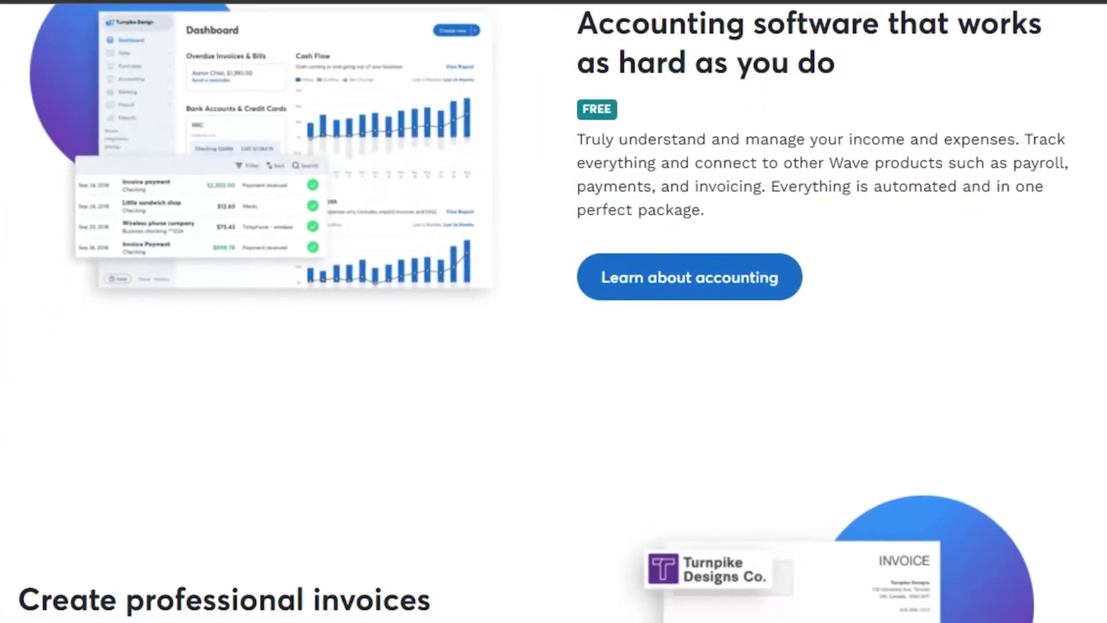
scroll(713, 101, "up", 6)
scroll(713, 101, "down", 2)
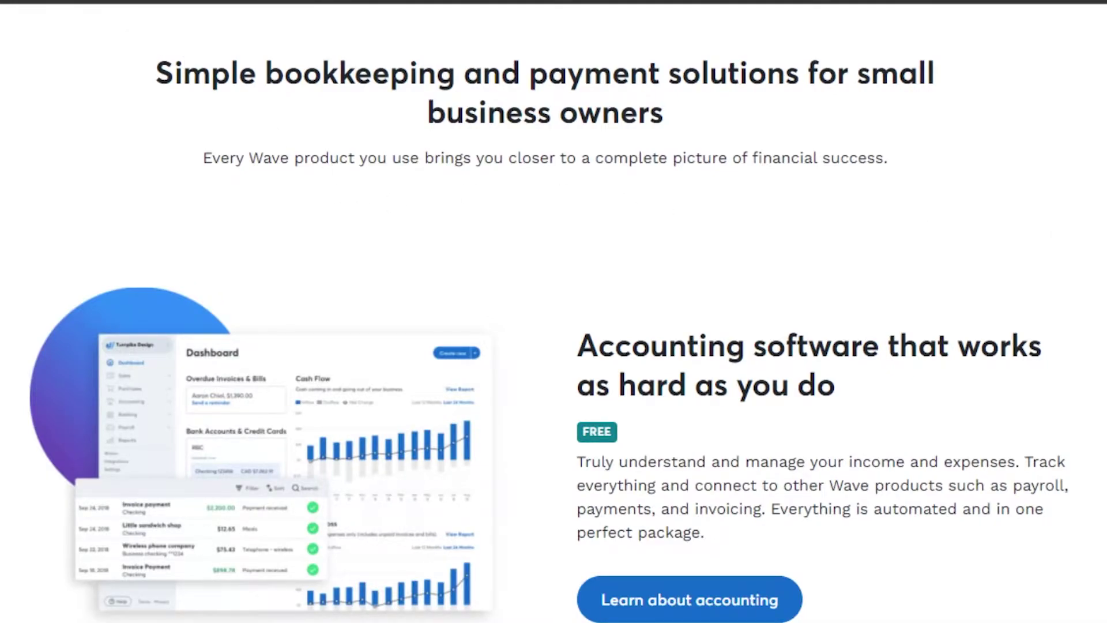
scroll(554, 311, "down", 10)
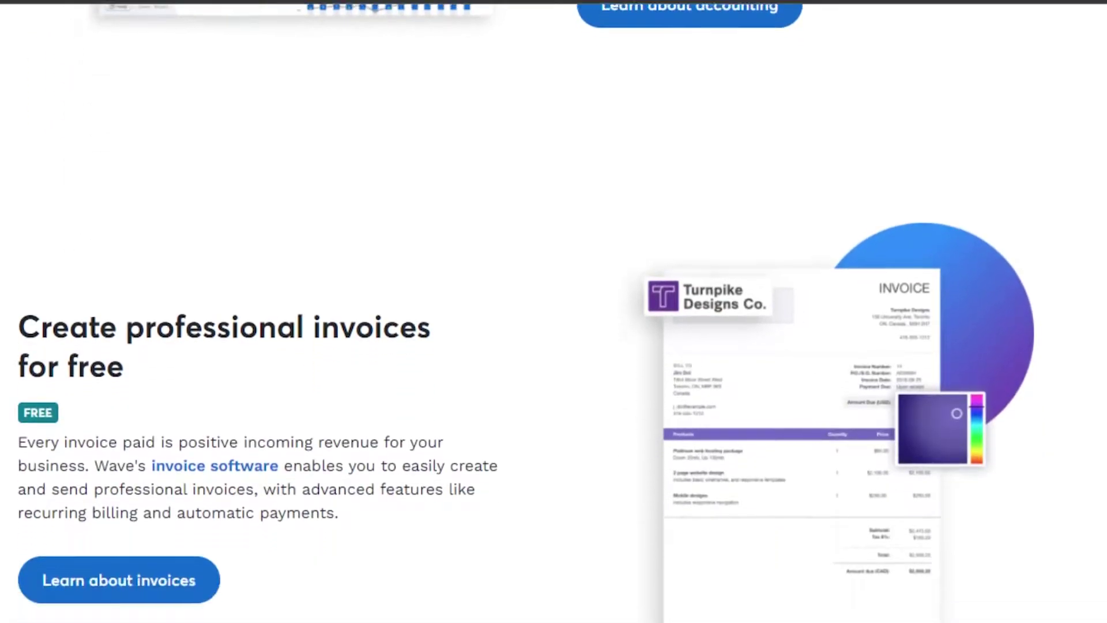
scroll(553, 311, "up", 7)
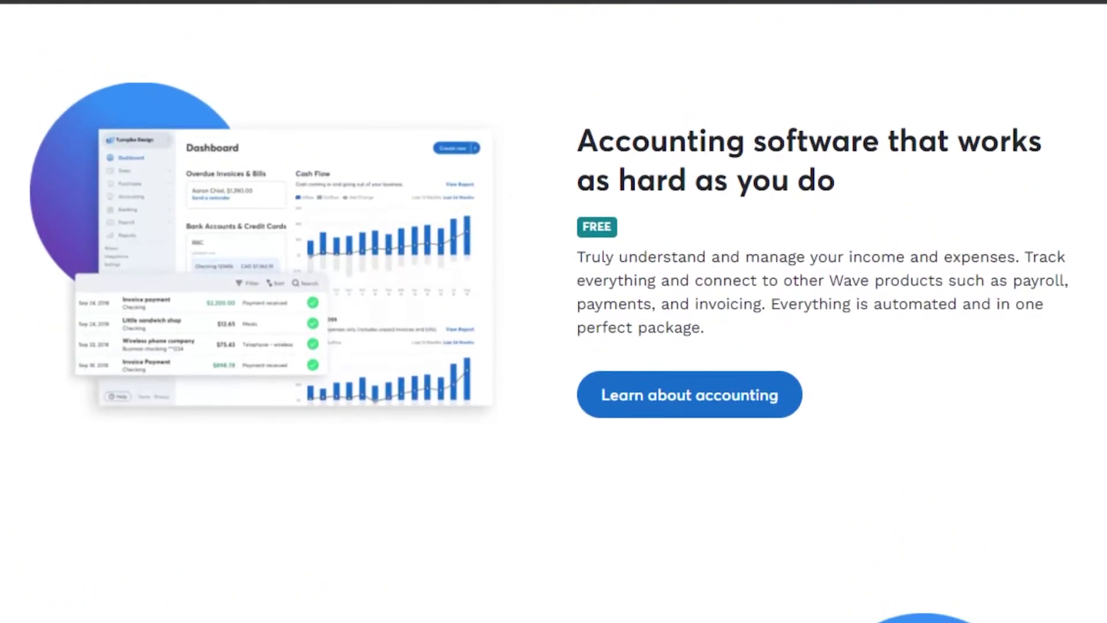
scroll(553, 312, "down", 7)
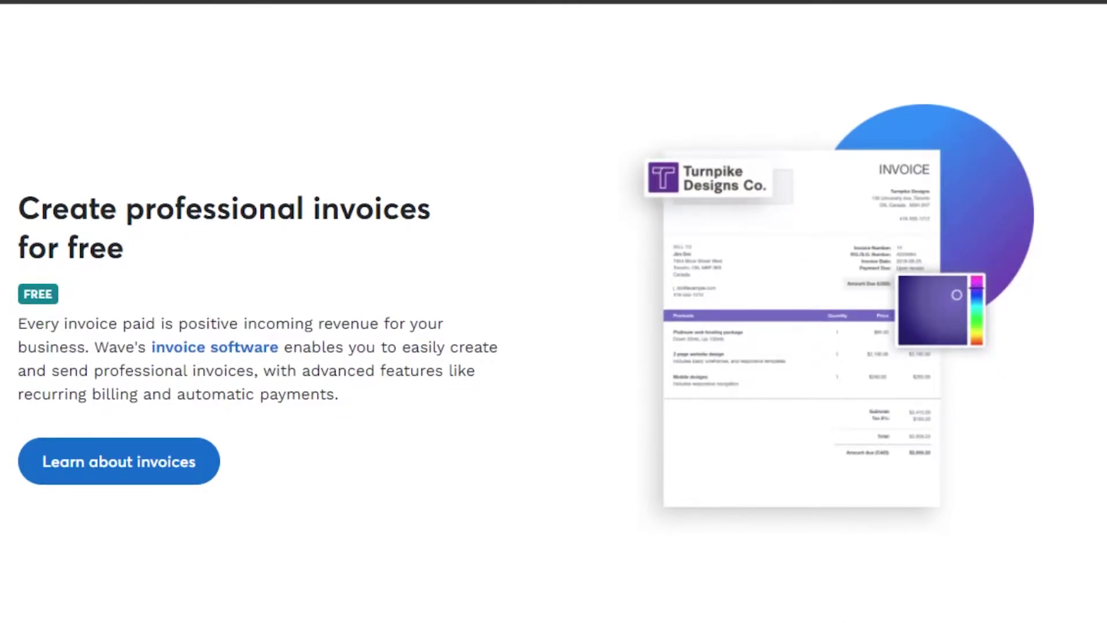
scroll(553, 311, "down", 12)
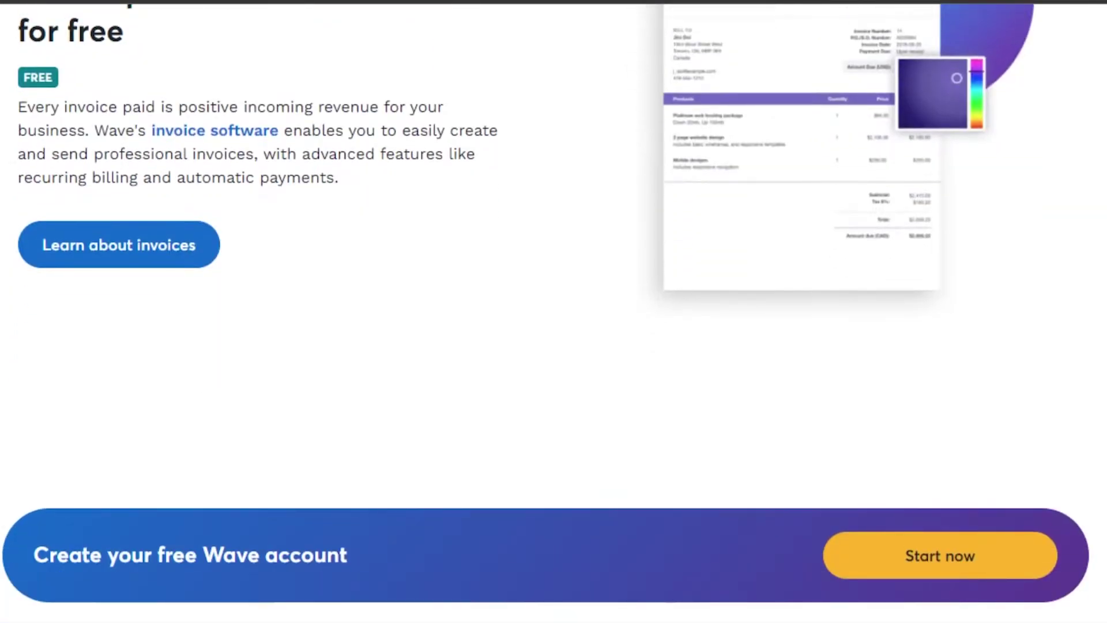
scroll(553, 311, "down", 14)
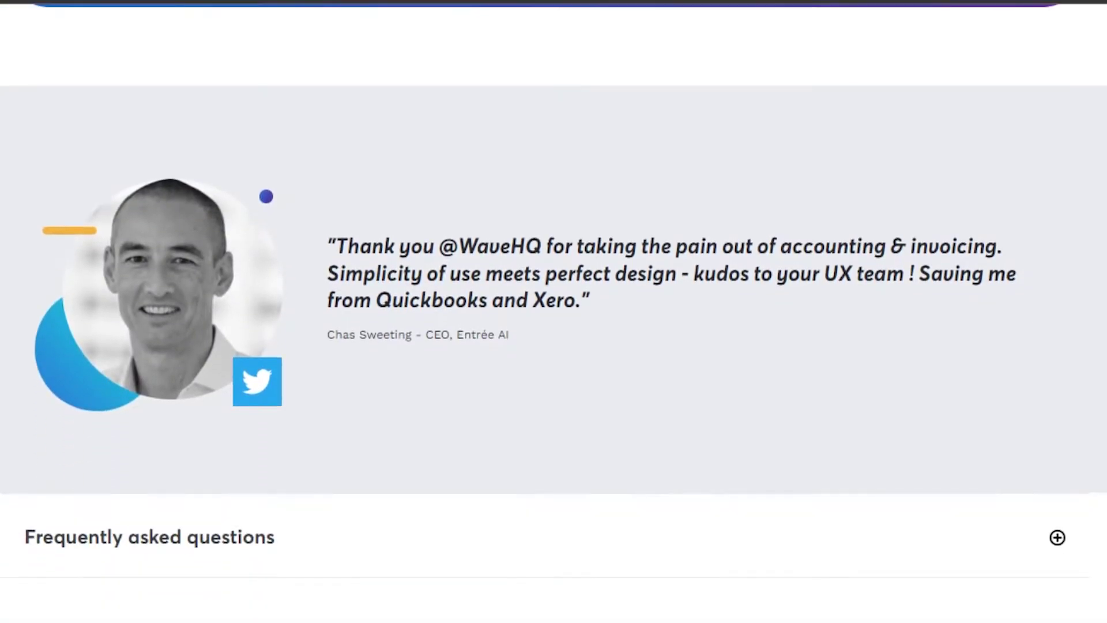
scroll(554, 311, "up", 20)
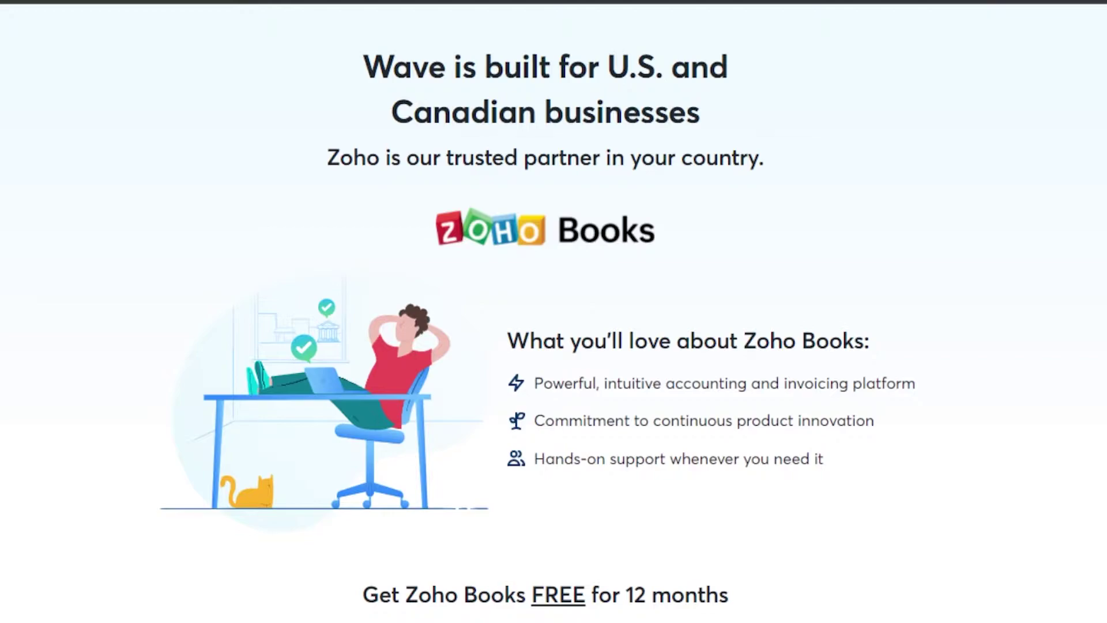
Scroll down and follow 'Get started with Zoho Books' to the free sign-up form.
scroll(554, 311, "down", 2)
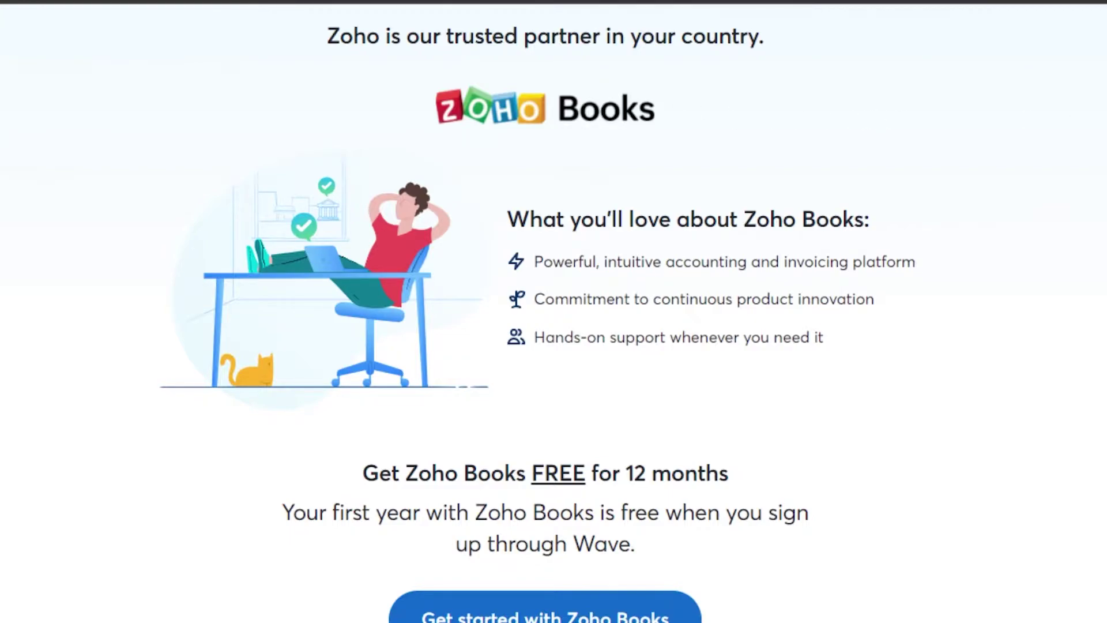
scroll(544, 323, "down", 1)
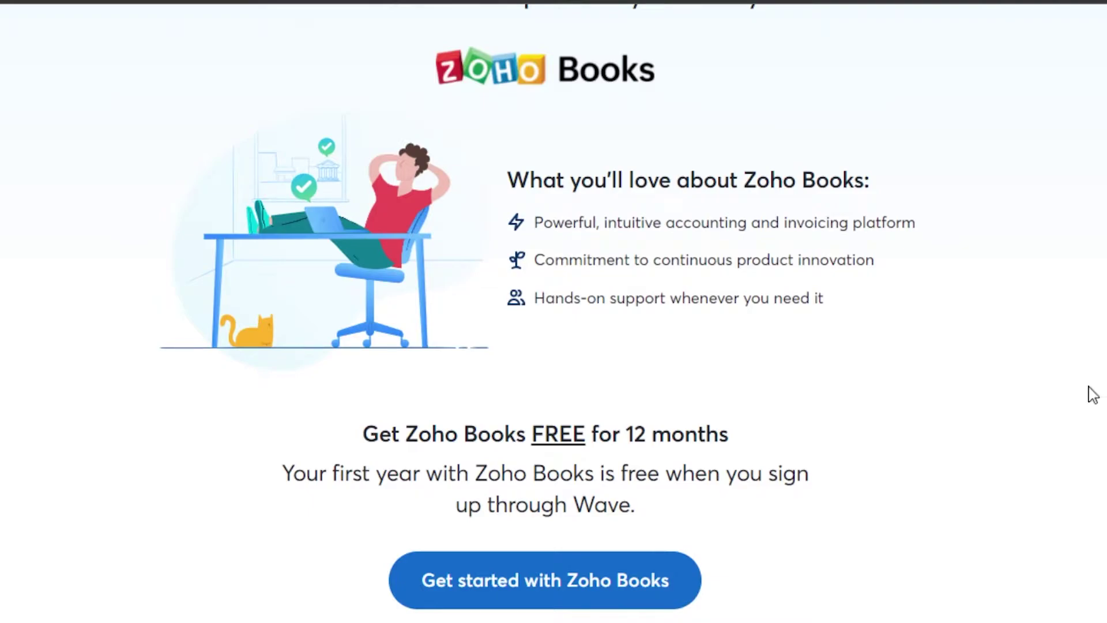
left_click(599, 591)
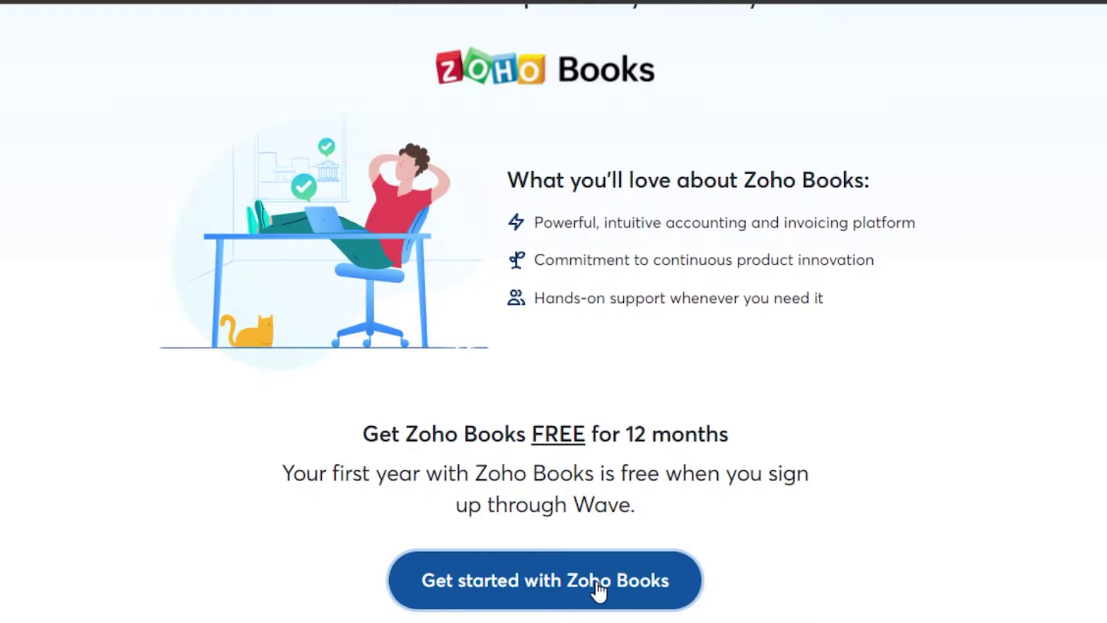
left_click(599, 588)
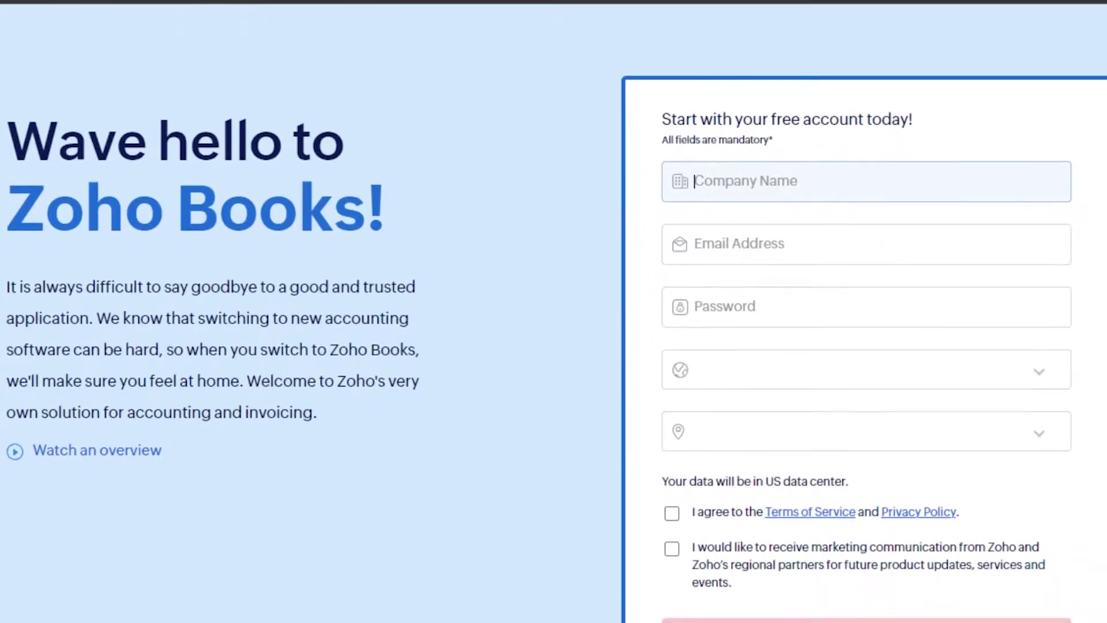
Fill the company name from autofill, trim its ending, and enter Zoho Books with the new account.
left_click(768, 181)
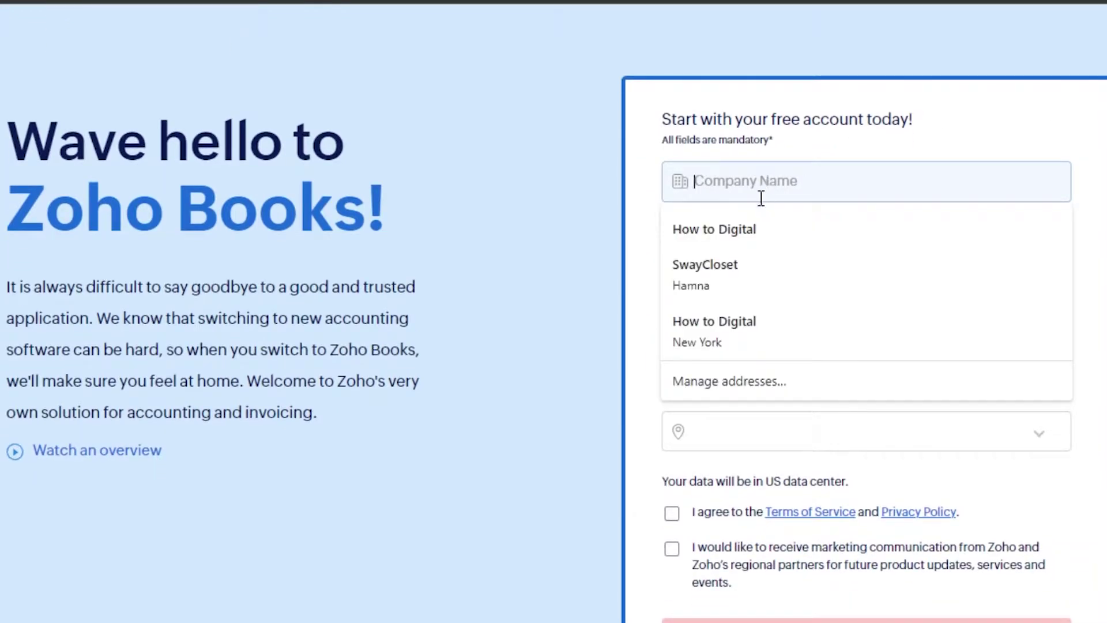
left_click(755, 237)
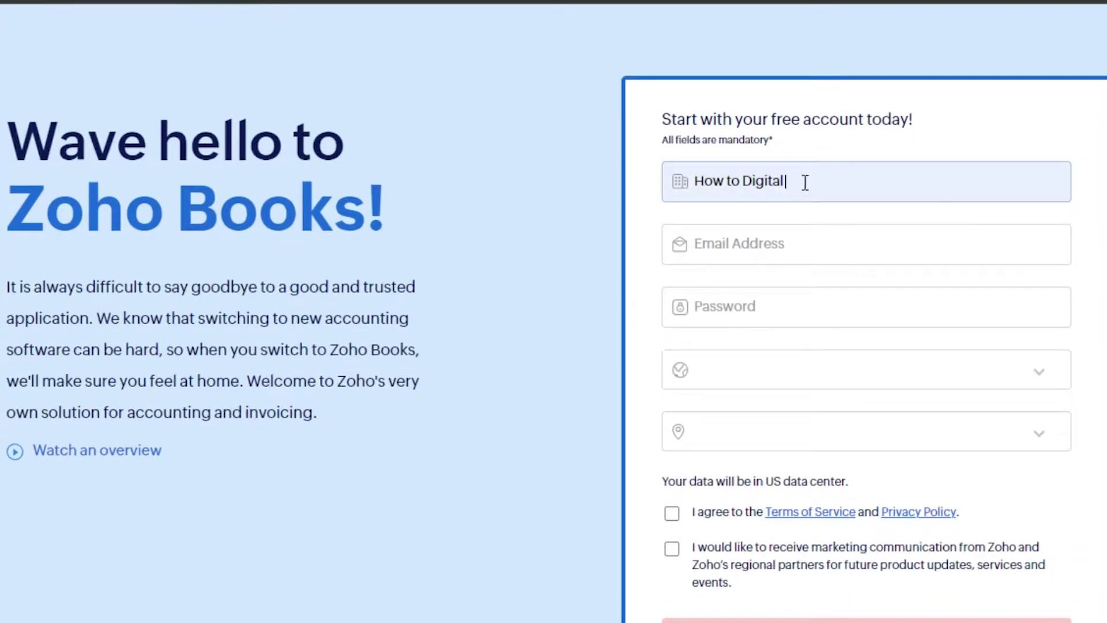
key("BackSpace")
key("BackSpace")
key("BackSpace")
key("BackSpace")
key("BackSpace")
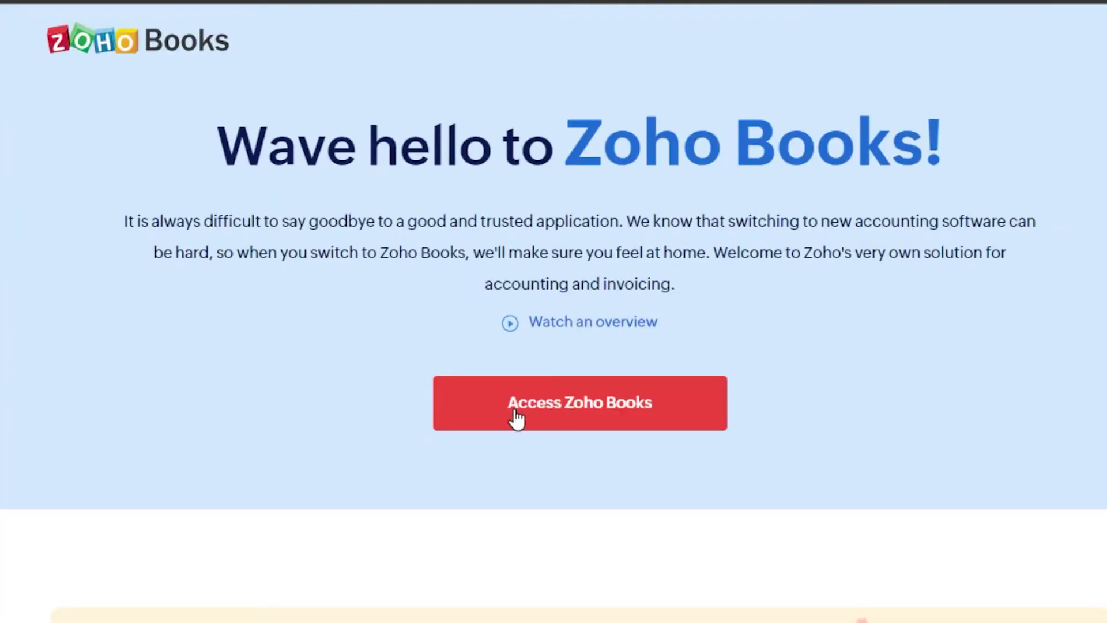
left_click(599, 394)
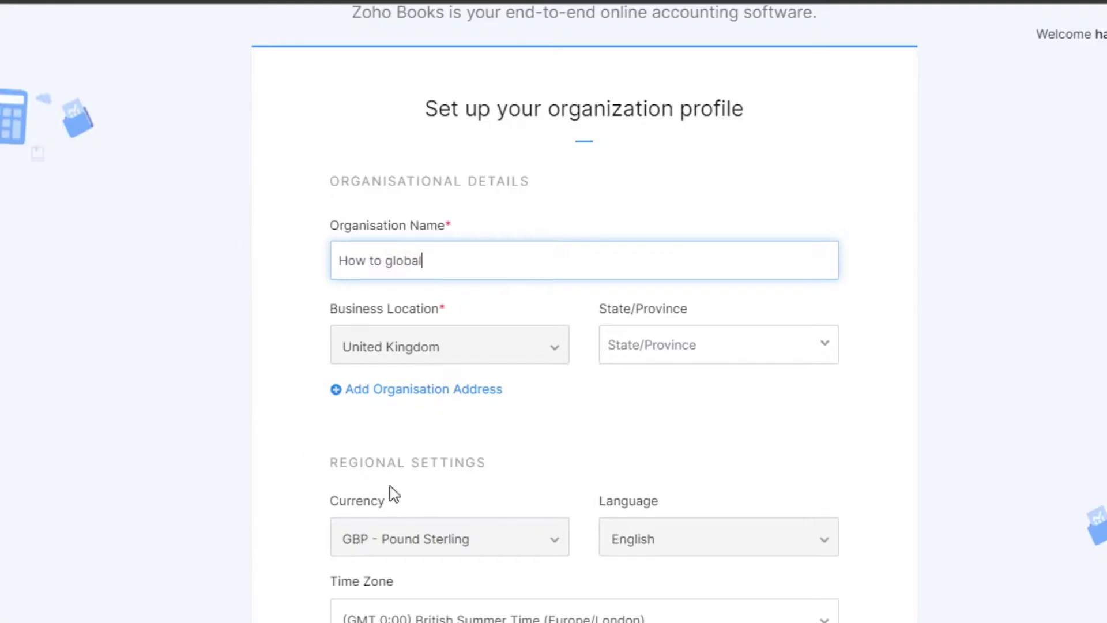
Review the How to global profile: United Kingdom, GBP, English and London time zone.
scroll(388, 494, "down", 2)
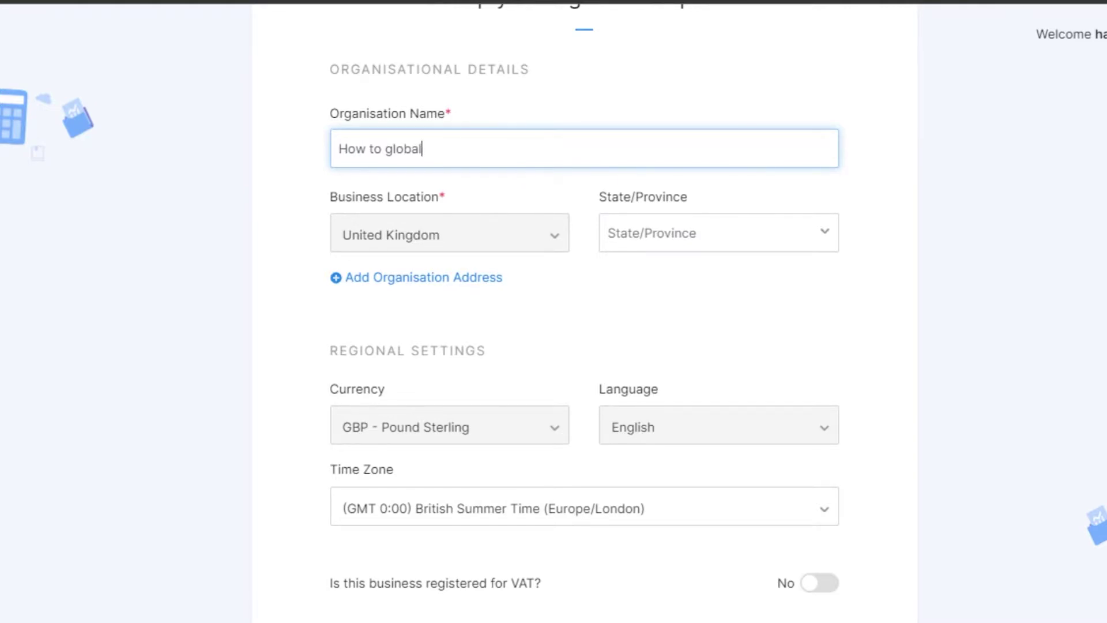
scroll(530, 159, "up", 4)
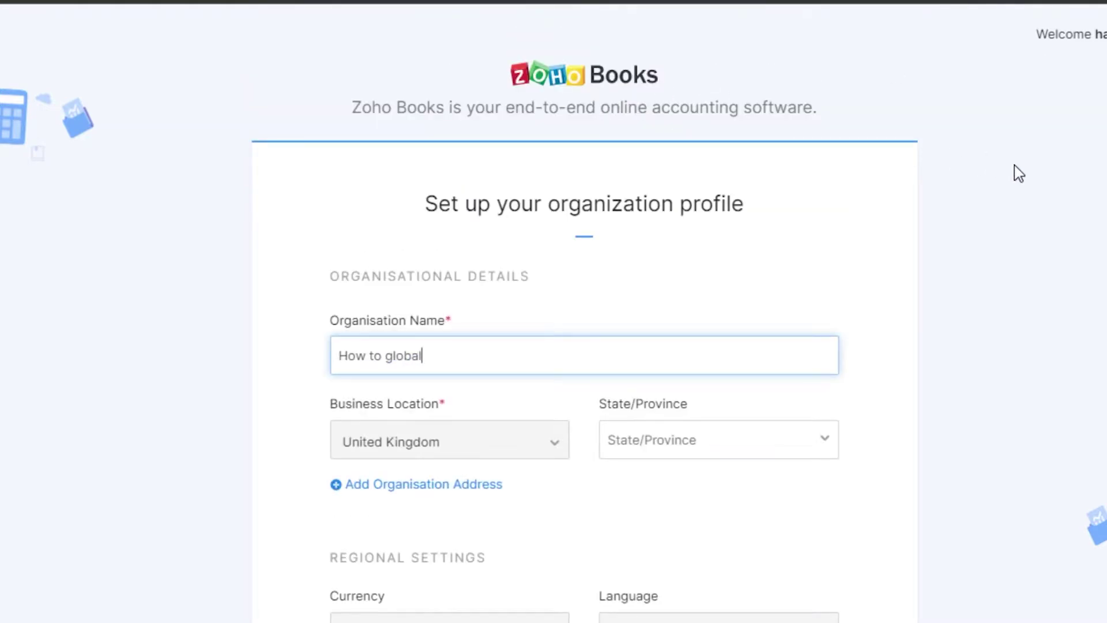
scroll(584, 346, "down", 1)
scroll(525, 326, "down", 5)
scroll(524, 326, "up", 4)
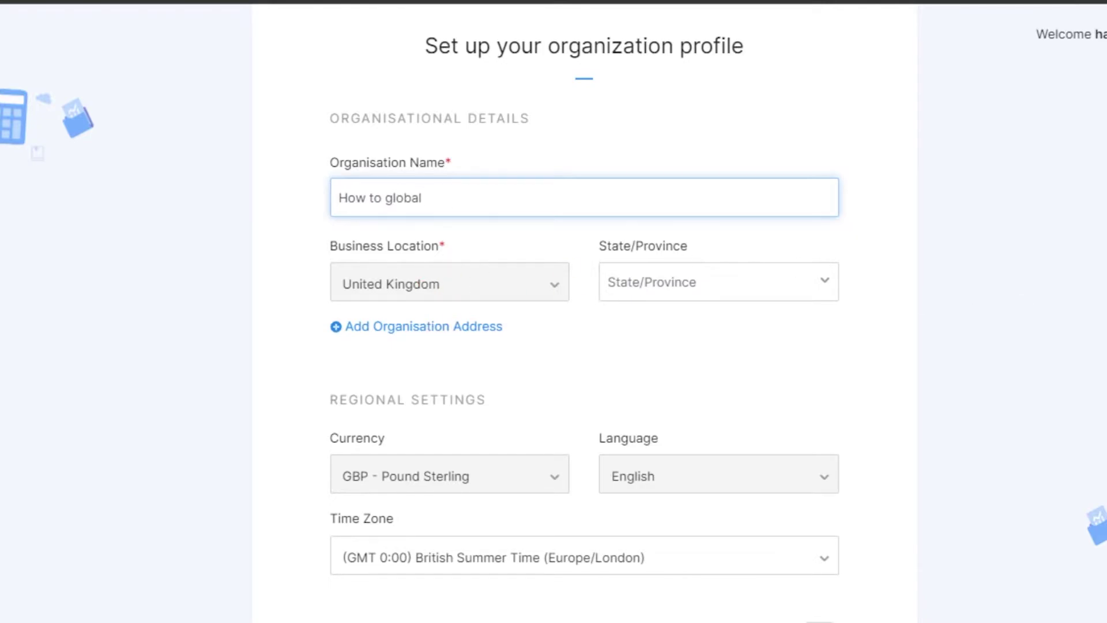
scroll(424, 288, "down", 4)
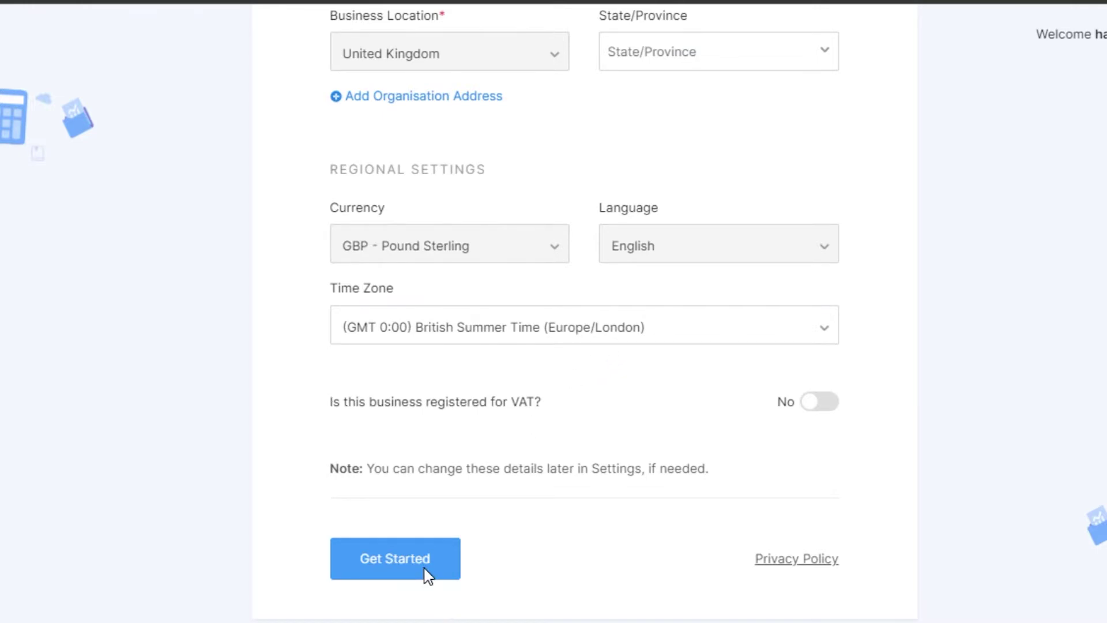
scroll(583, 311, "up", 5)
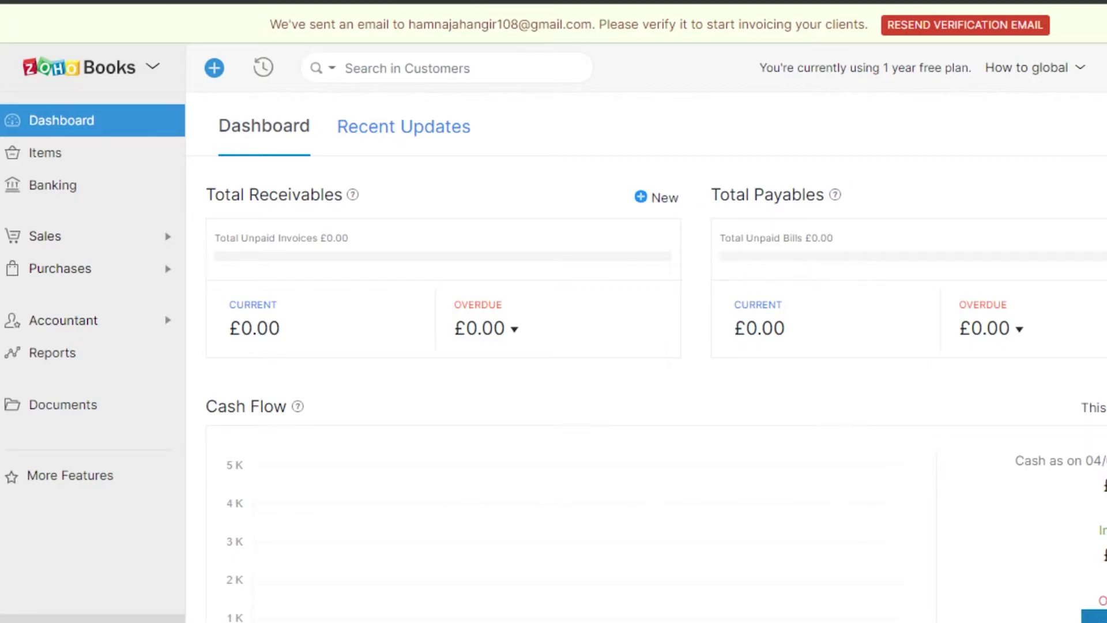
scroll(656, 389, "down", 1)
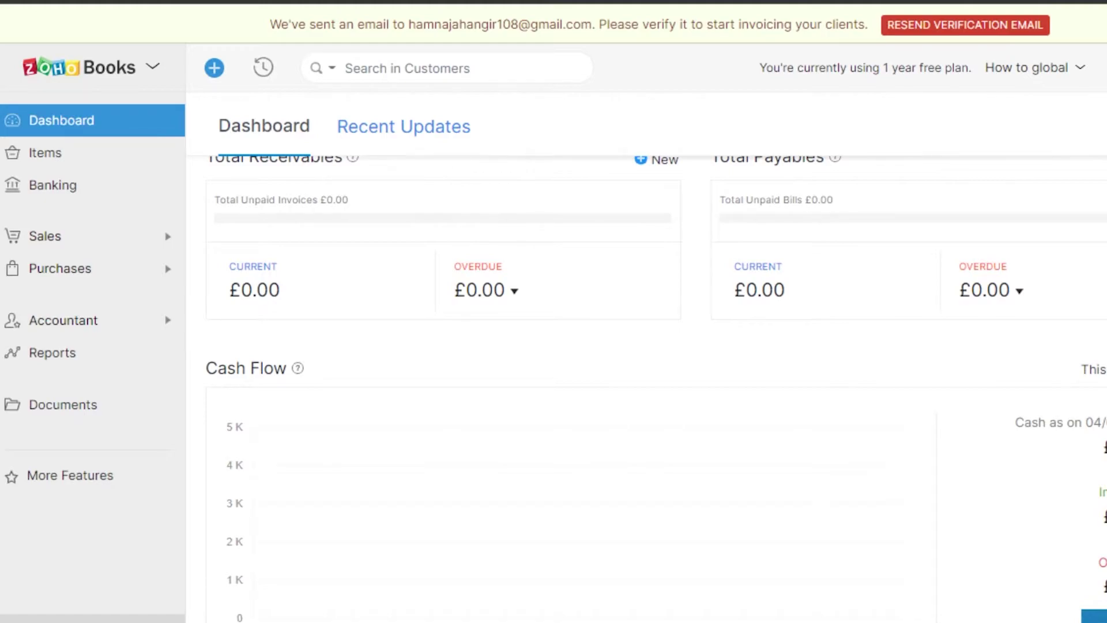
scroll(656, 389, "down", 10)
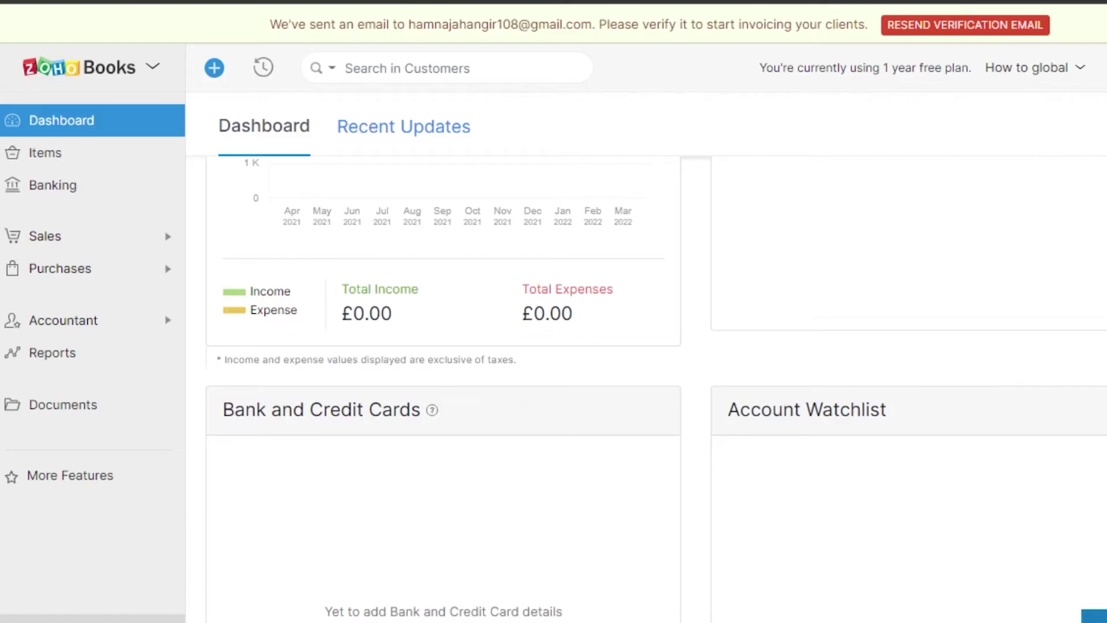
scroll(706, 358, "down", 3)
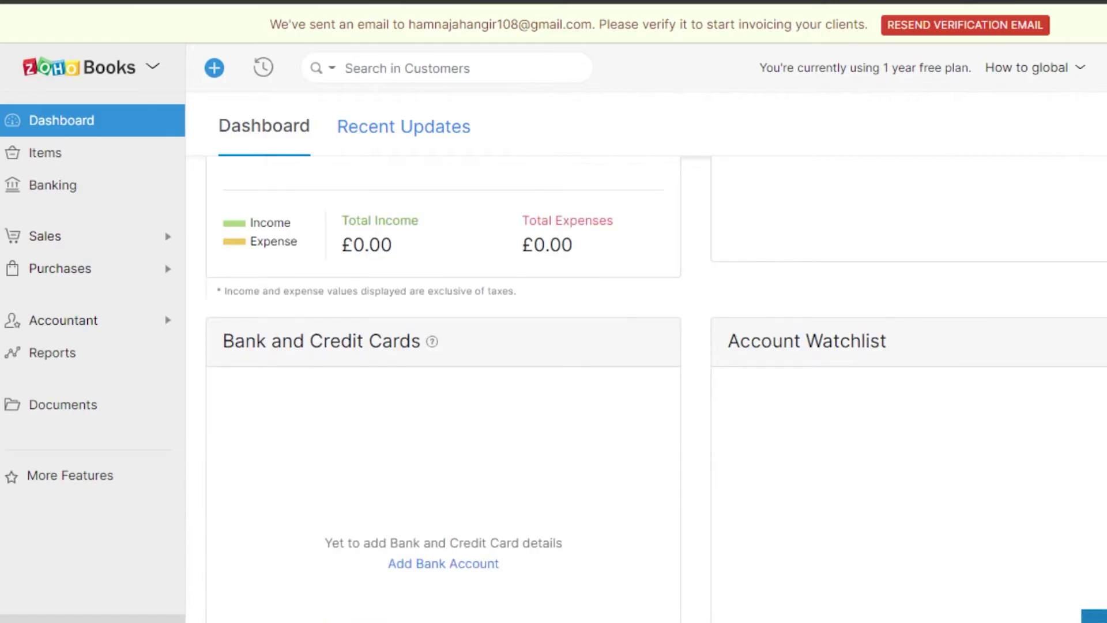
scroll(656, 389, "up", 4)
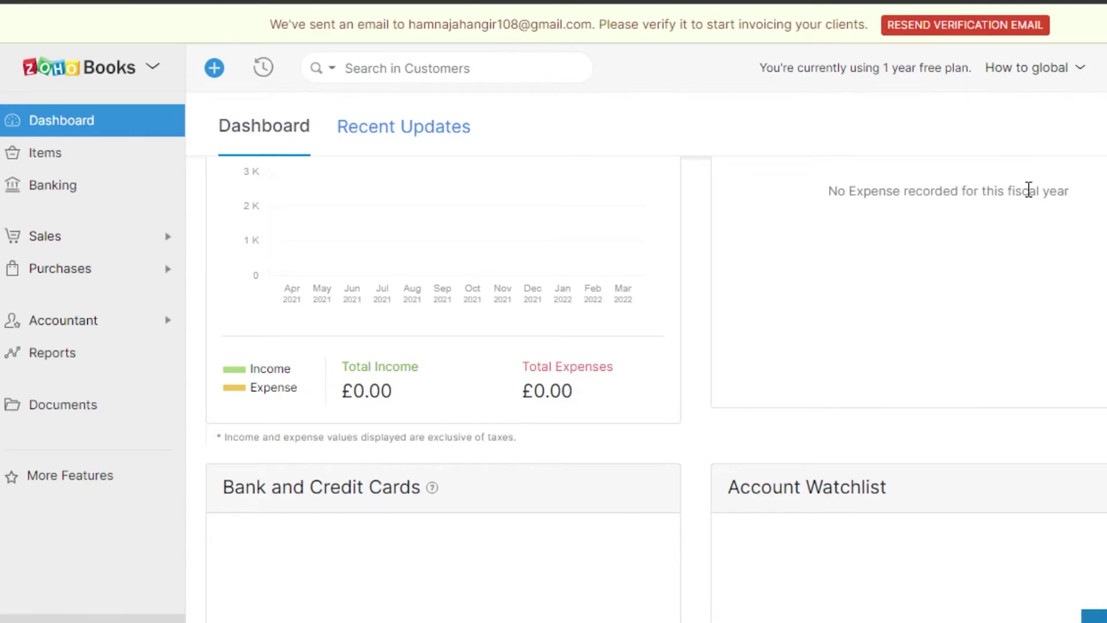
scroll(656, 334, "down", 5)
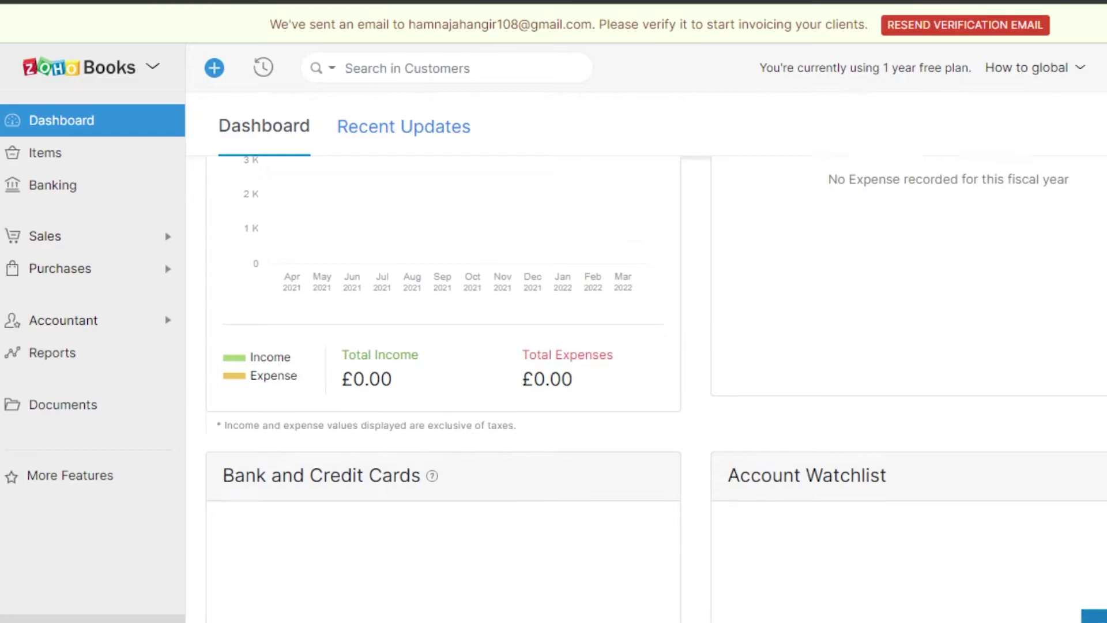
Create a new invoice from the Quick Create menu under Sales.
left_click(217, 73)
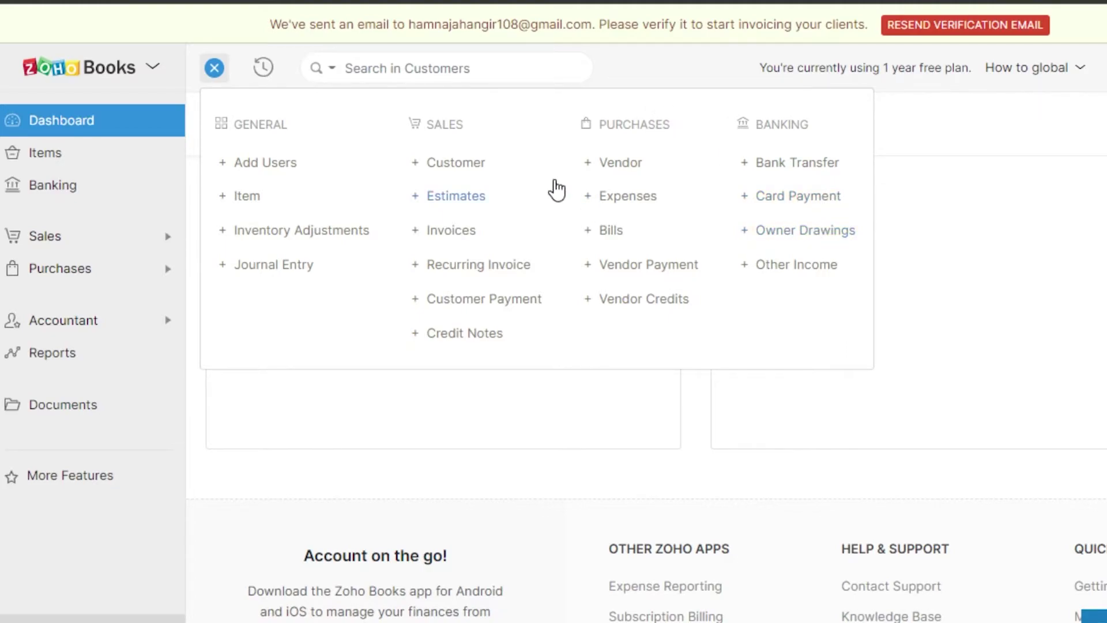
left_click(429, 236)
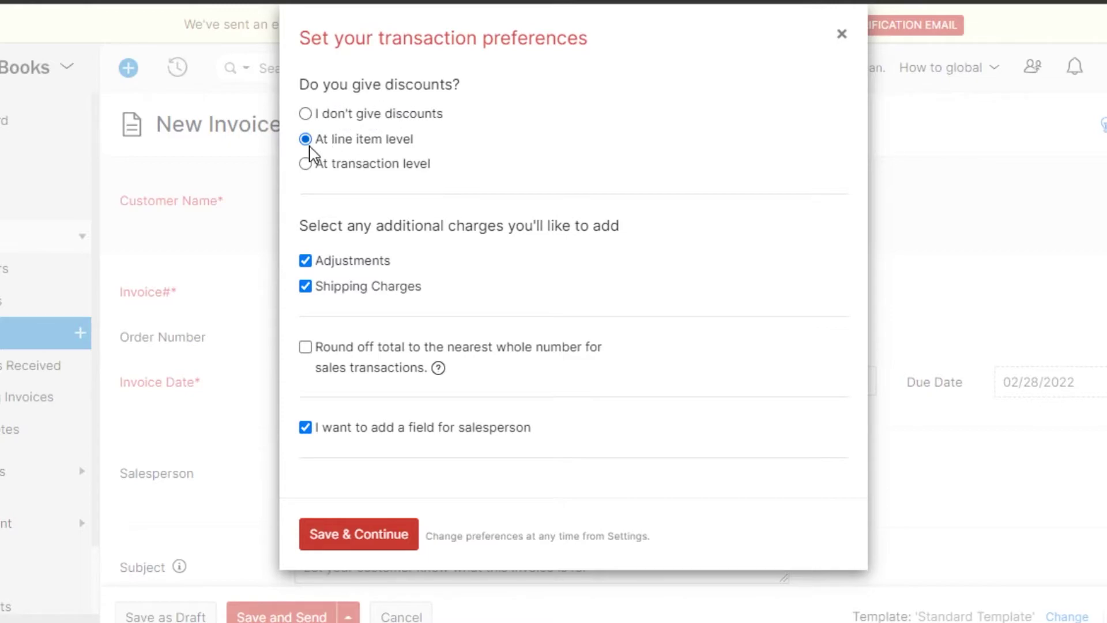
Choose no discounts and turn off adjustments, shipping charges and the salesperson field.
left_click(306, 113)
left_click(306, 261)
left_click(306, 288)
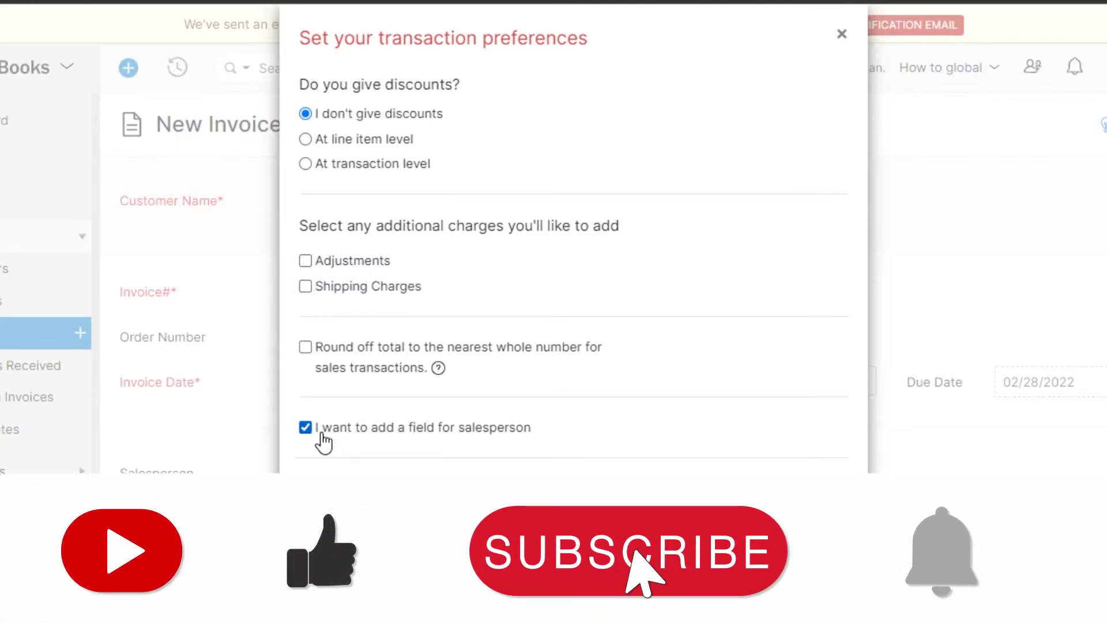
left_click(305, 429)
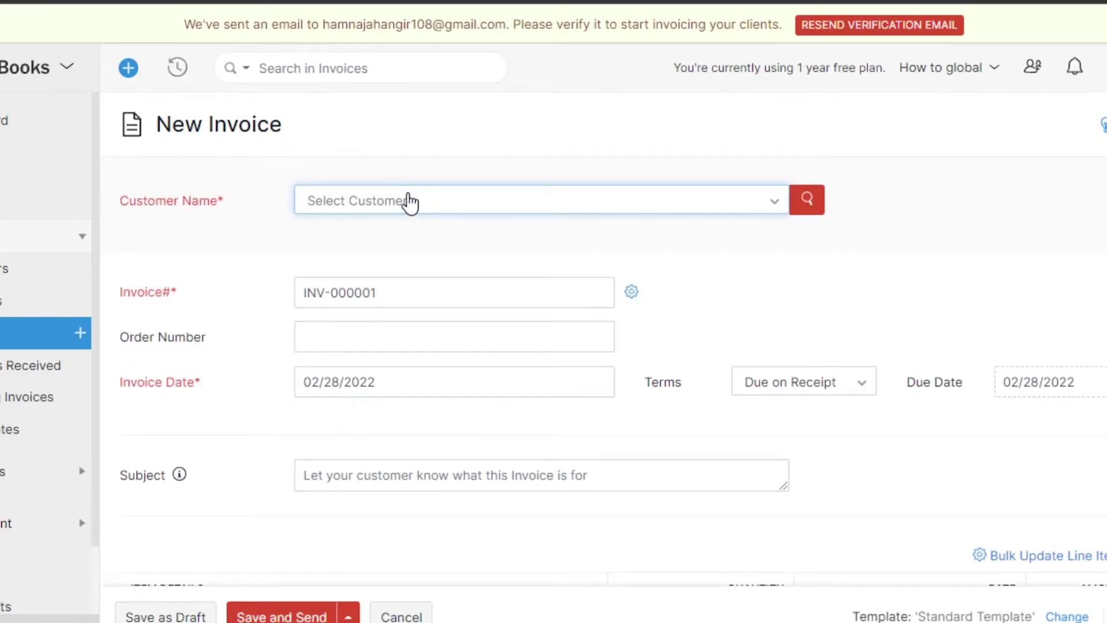
Add a new customer from the invoice's Customer Name dropdown.
left_click(775, 203)
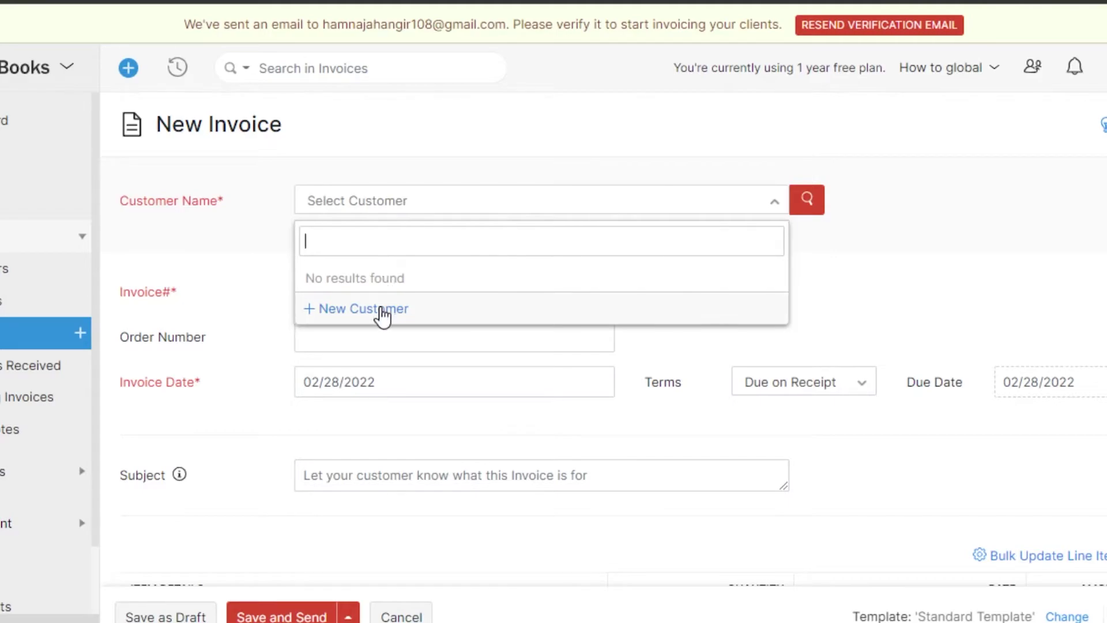
left_click(364, 307)
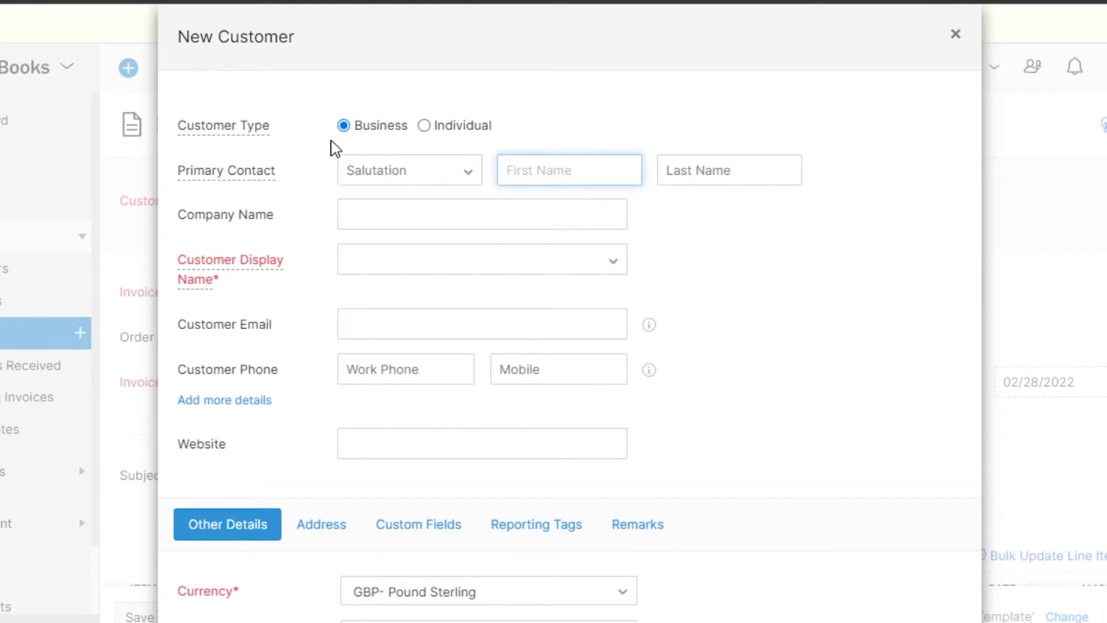
Enter the customer's display name, salutation Mr., and first and last name.
mouse_move(240, 179)
left_click(381, 262)
type("Alex")
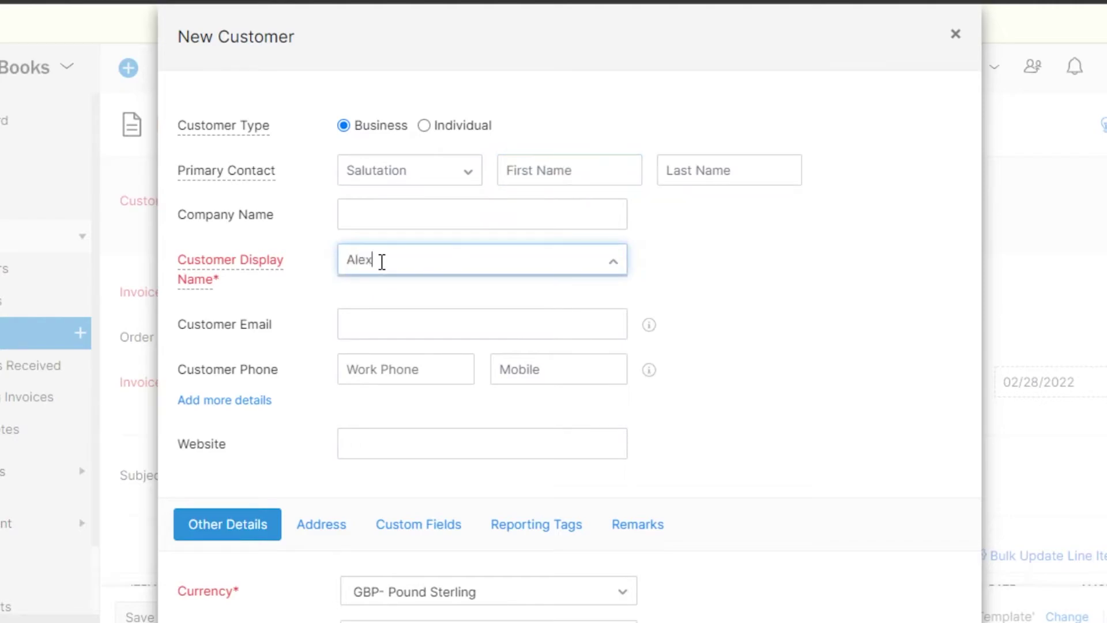
left_click(468, 175)
left_click(382, 206)
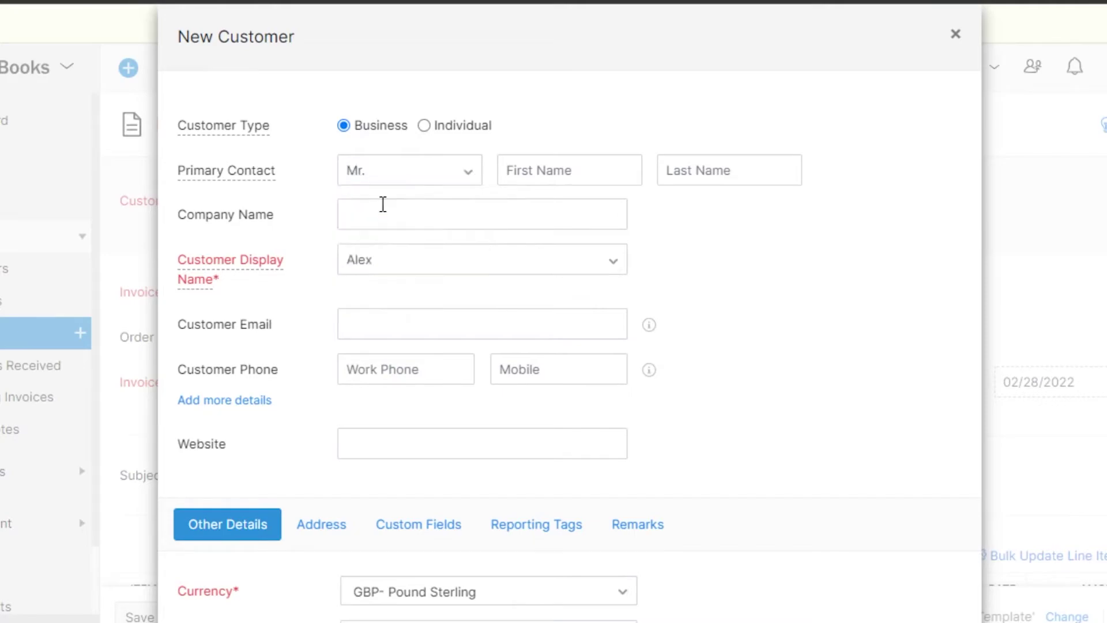
left_click(568, 167)
type("Alex")
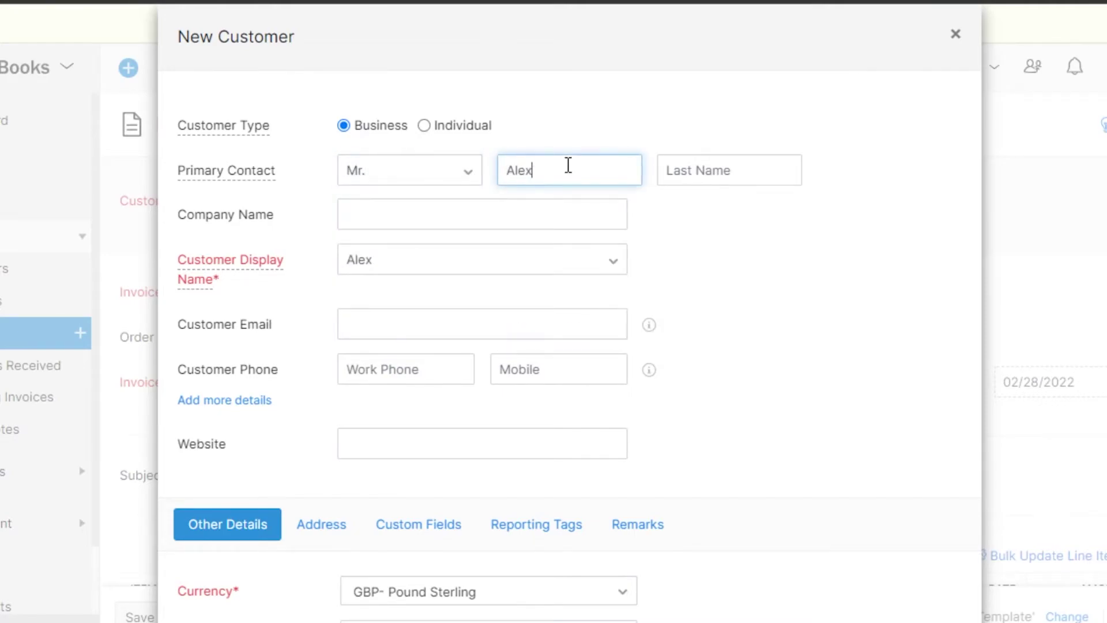
left_click(720, 173)
type("Smith")
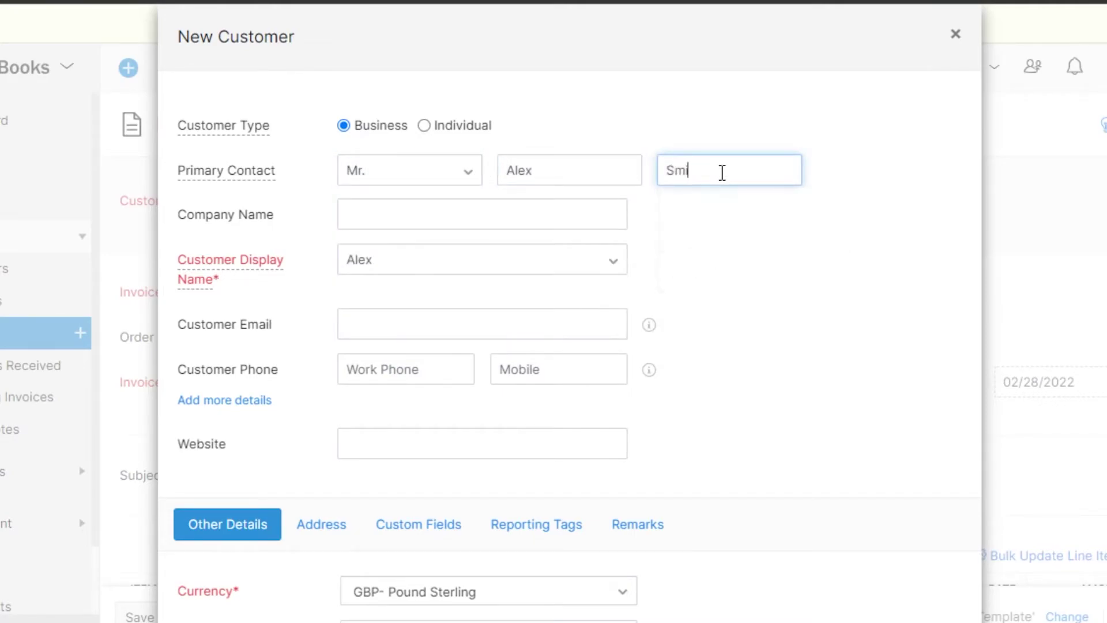
Autofill company How to Digital with e-mail and phone, removing the trailing space.
left_click(466, 213)
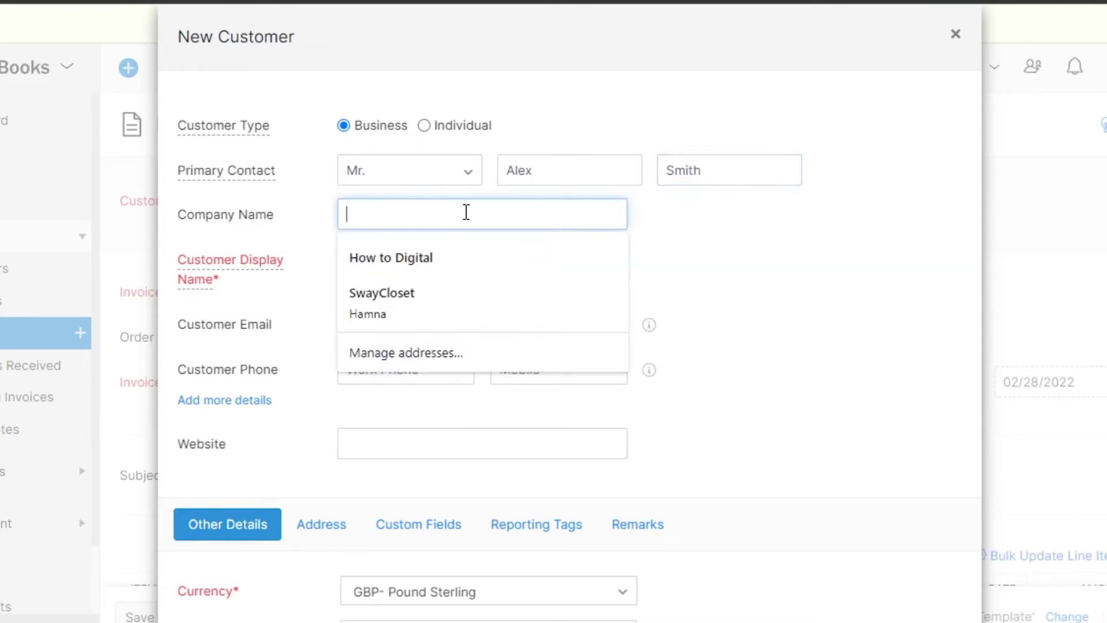
left_click(451, 256)
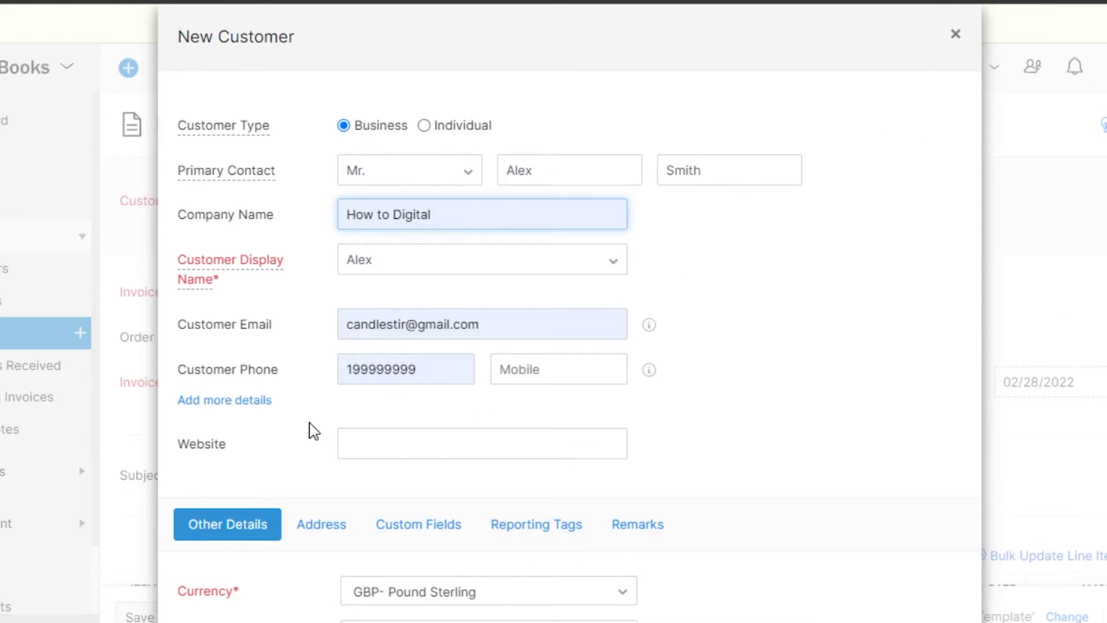
key("BackSpace")
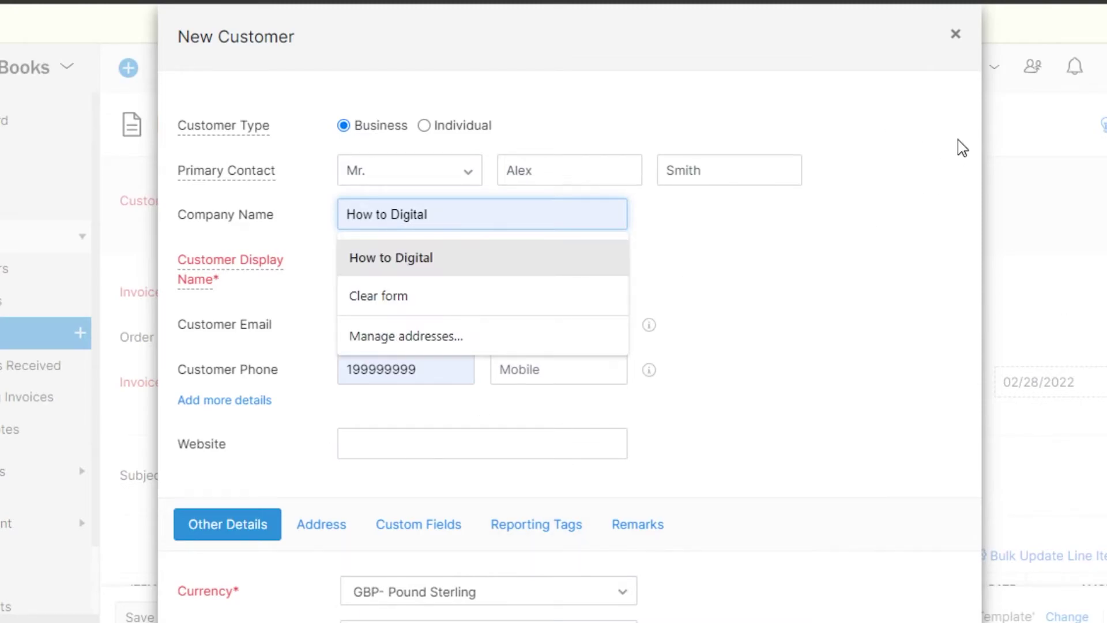
scroll(569, 346, "down", 7)
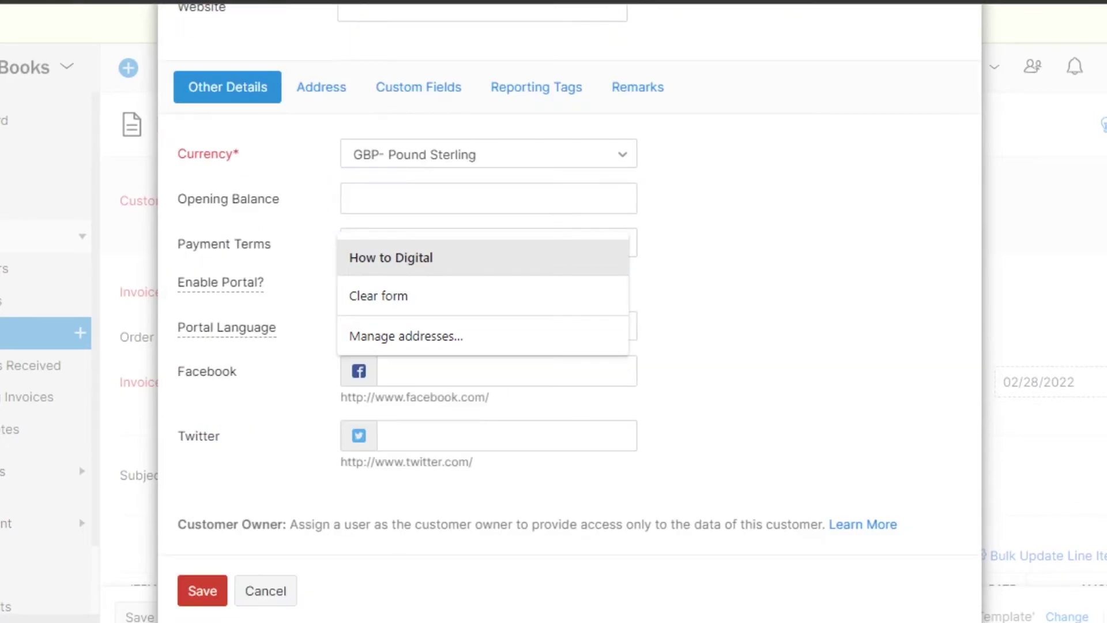
Save the new customer so it is attached to the invoice.
left_click(201, 594)
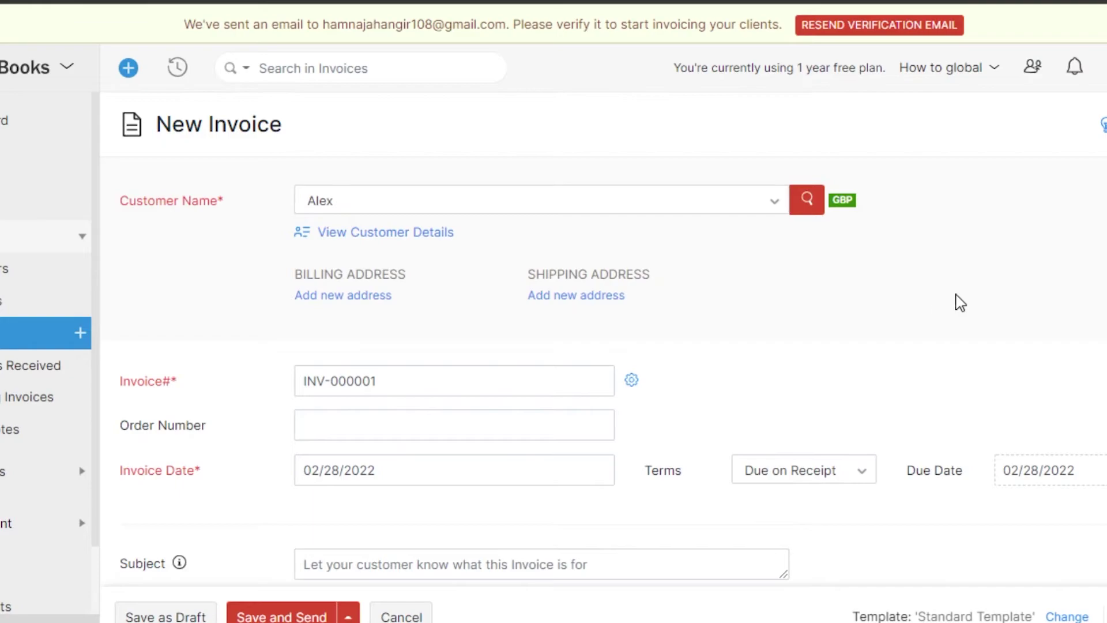
scroll(600, 346, "down", 5)
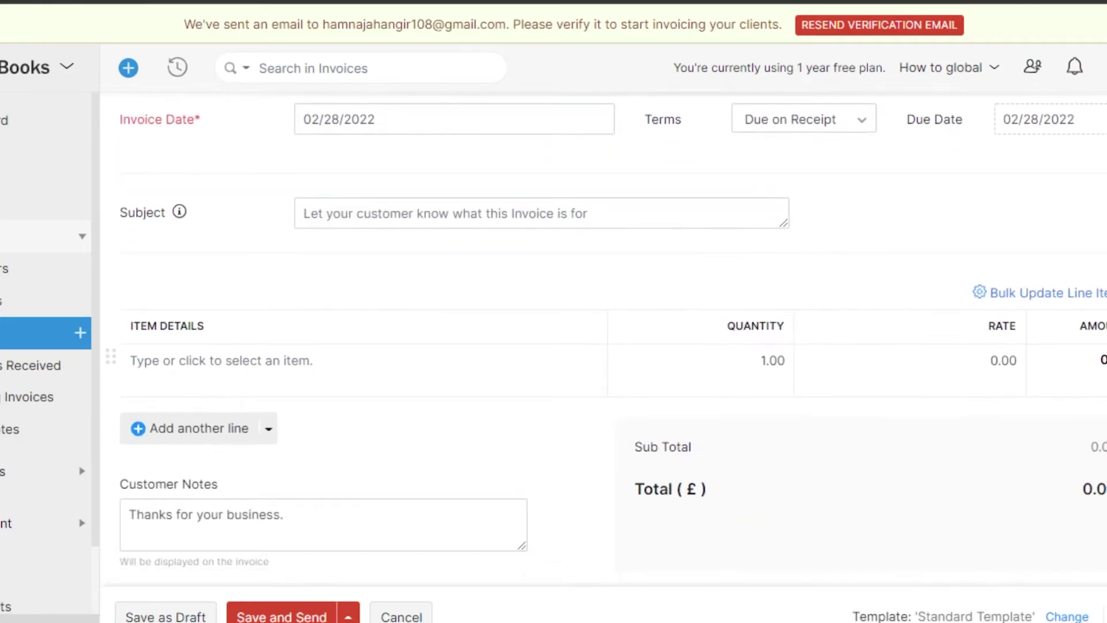
scroll(524, 223, "up", 3)
scroll(340, 154, "up", 1)
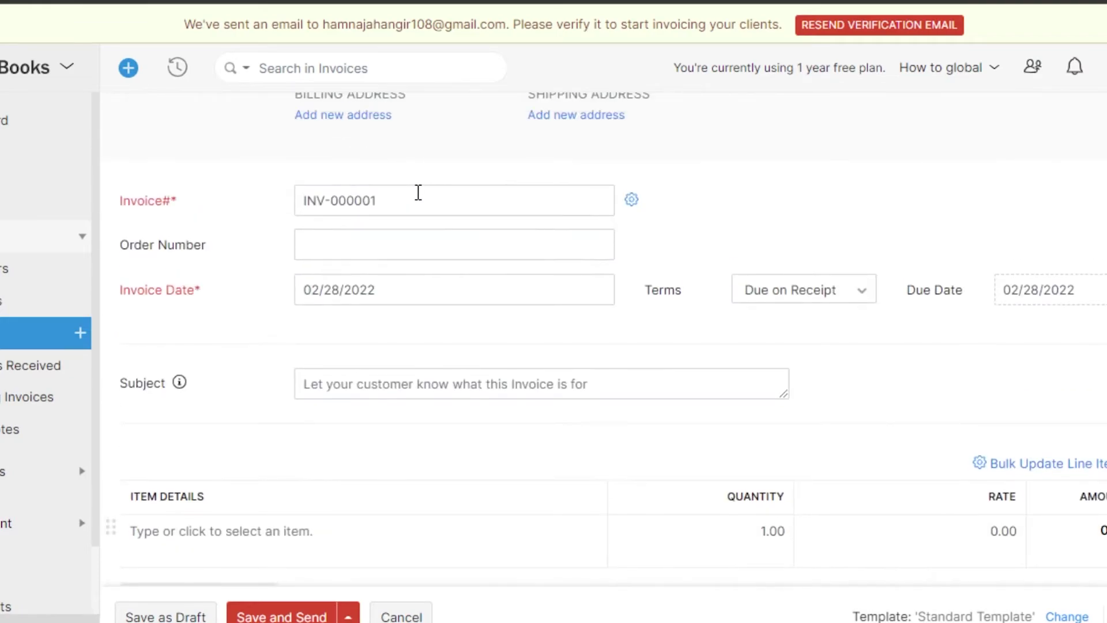
scroll(418, 193, "up", 1)
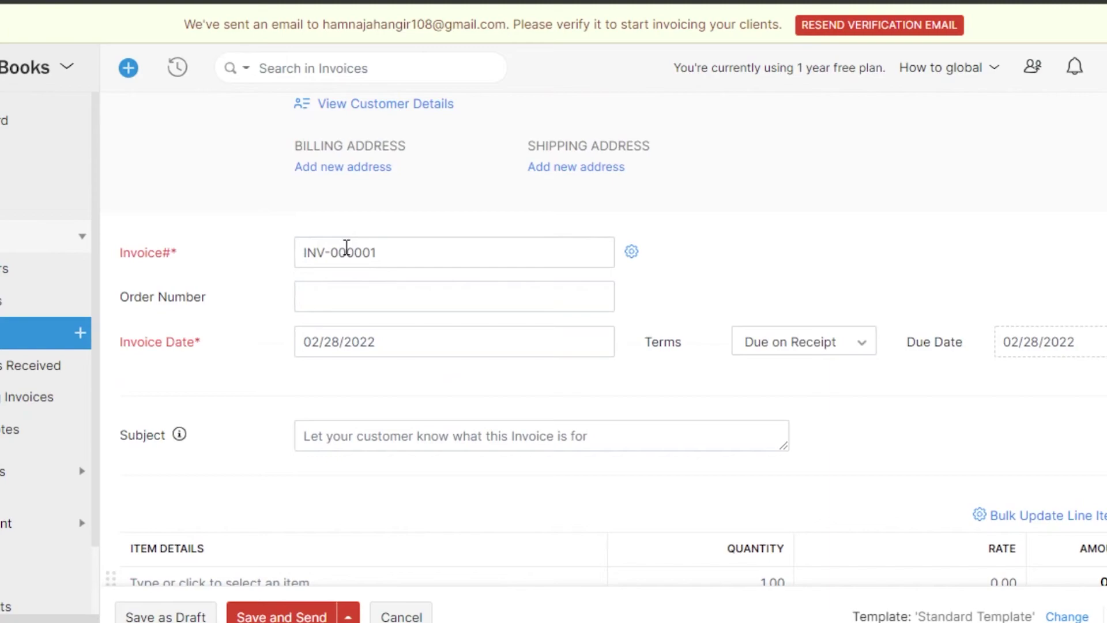
Set order number 0009 and subject 'Content paymnet', leaving terms at Due on Receipt.
left_click(341, 295)
type("0009")
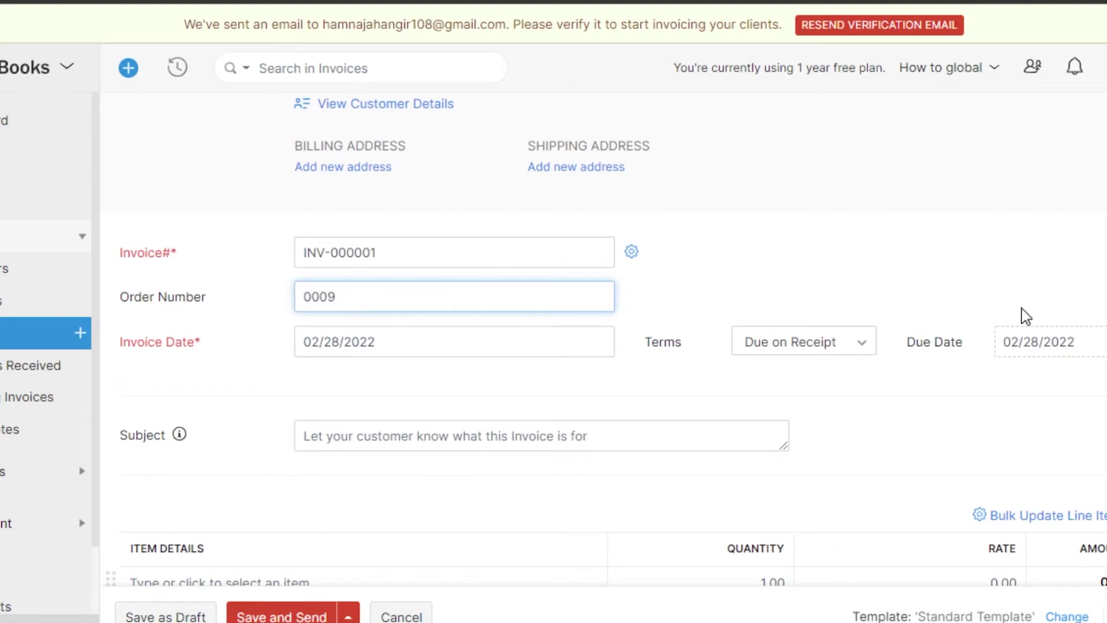
scroll(599, 346, "down", 2)
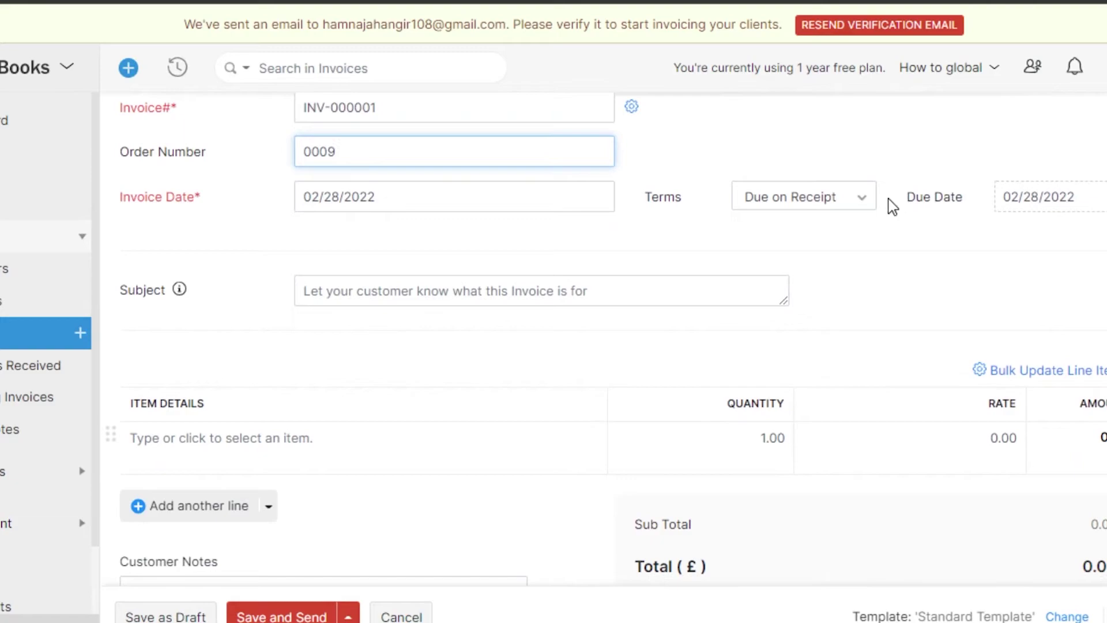
left_click(858, 206)
scroll(791, 280, "up", 1)
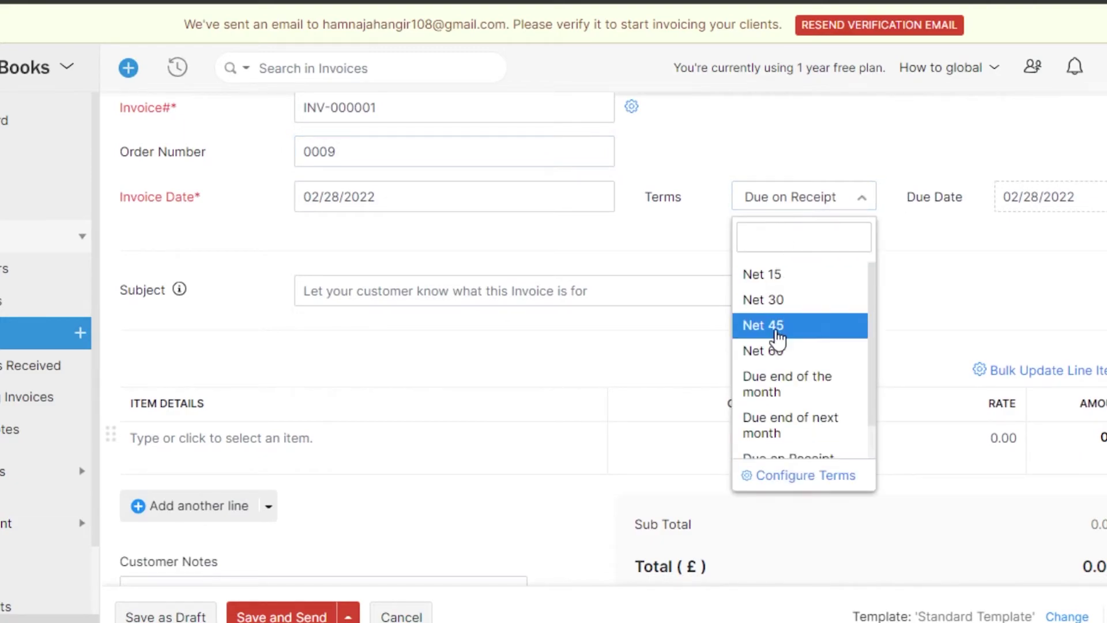
scroll(872, 375, "down", 1)
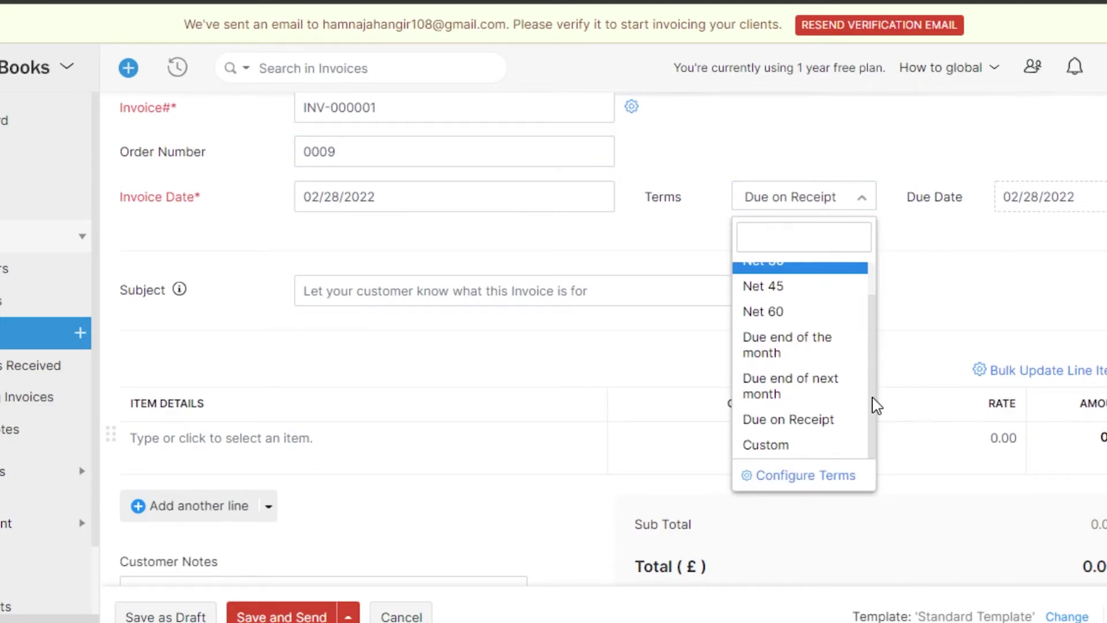
left_click(243, 341)
left_click(349, 293)
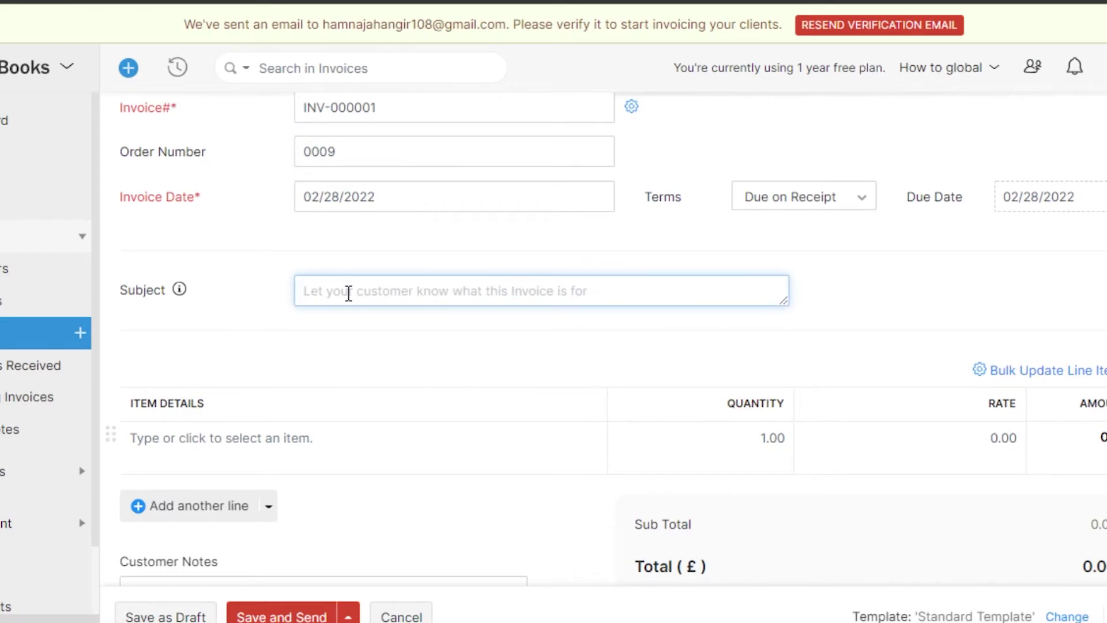
type("Content ")
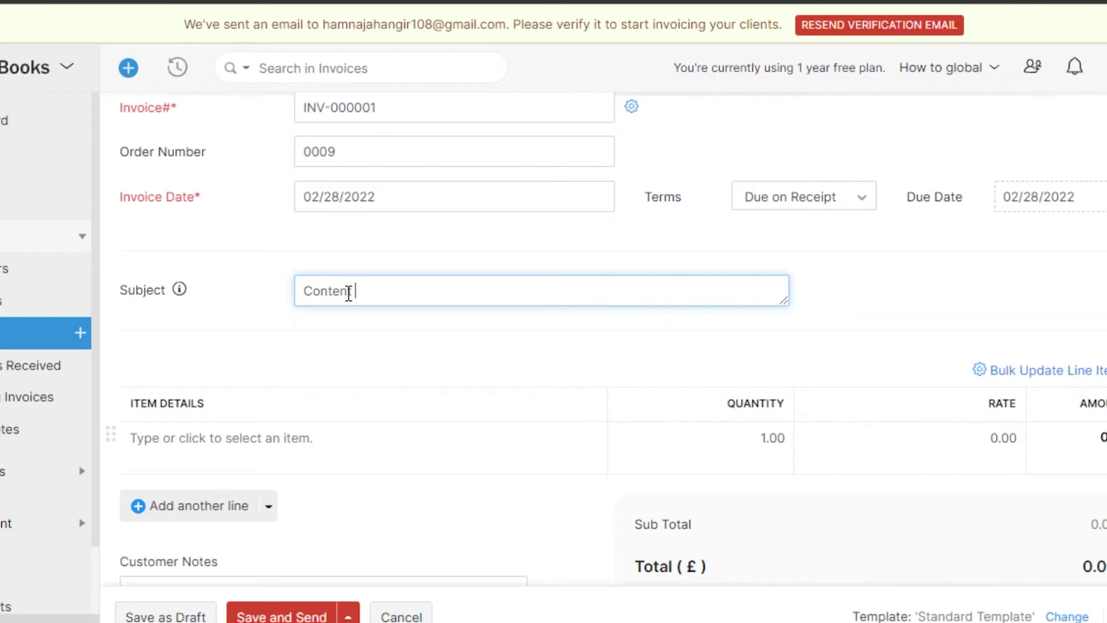
type("paymnet")
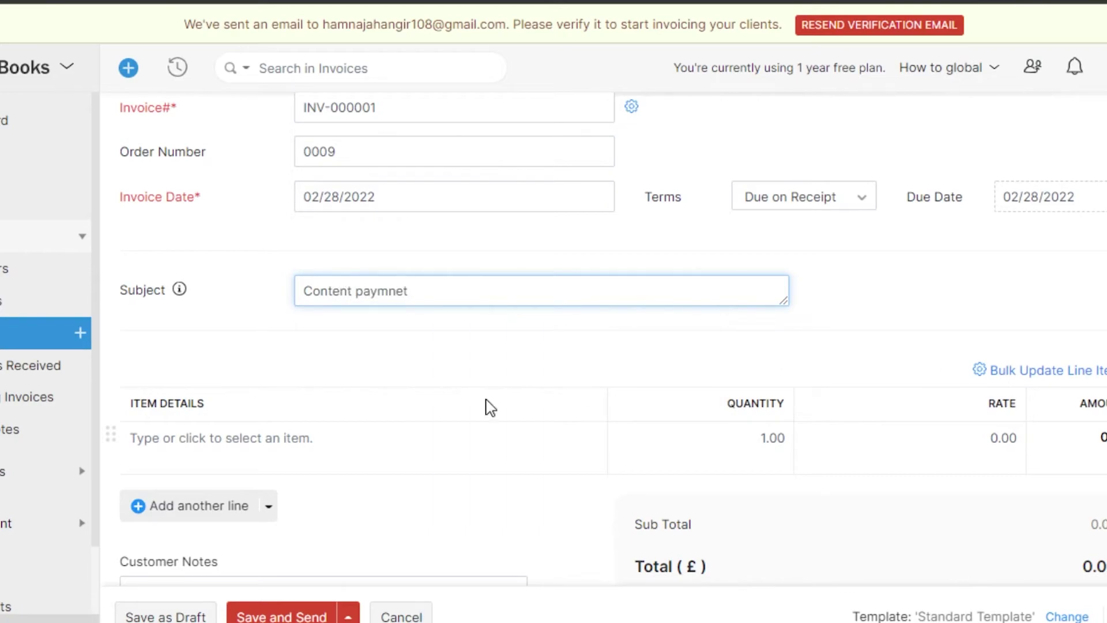
Enter 'scripts' in the invoice's Terms & Conditions box.
scroll(195, 444, "down", 5)
left_click(194, 420)
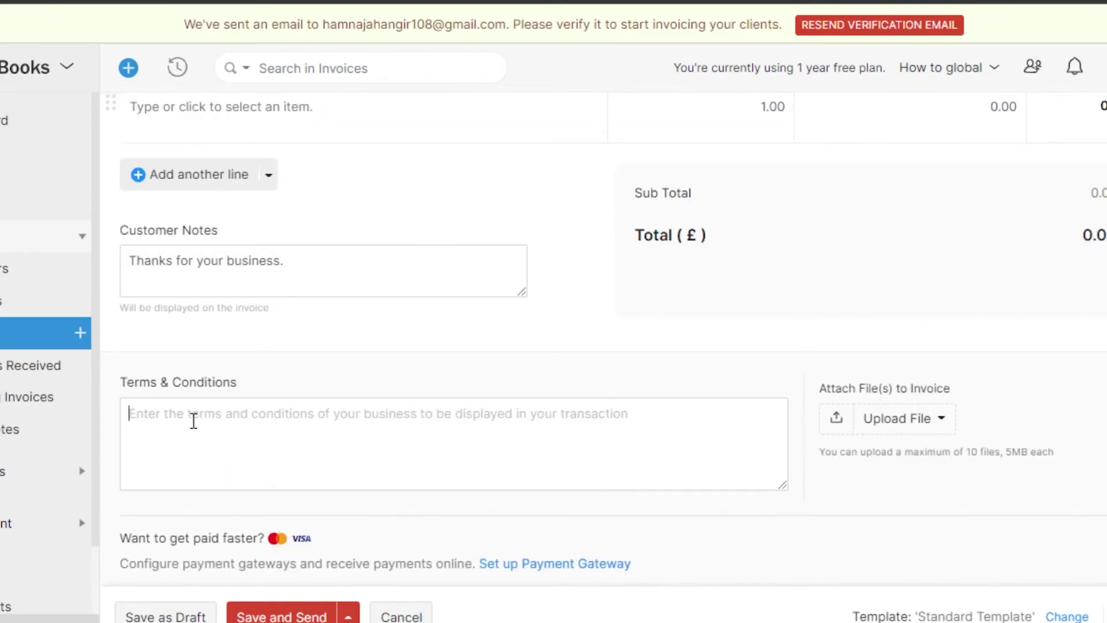
type("scrip")
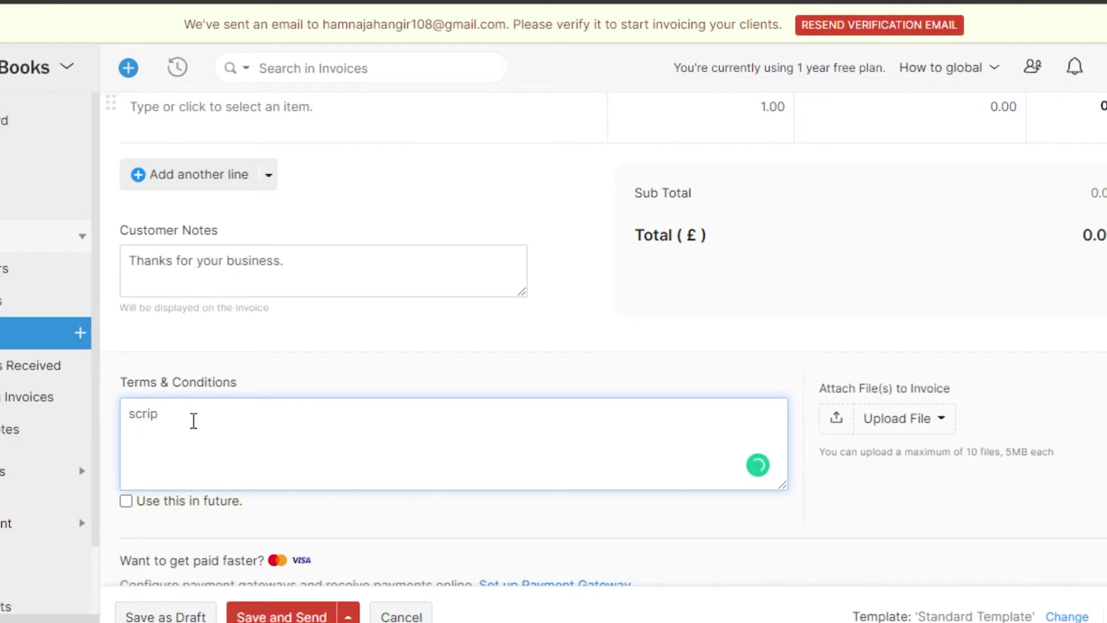
type("ts")
left_click(355, 395)
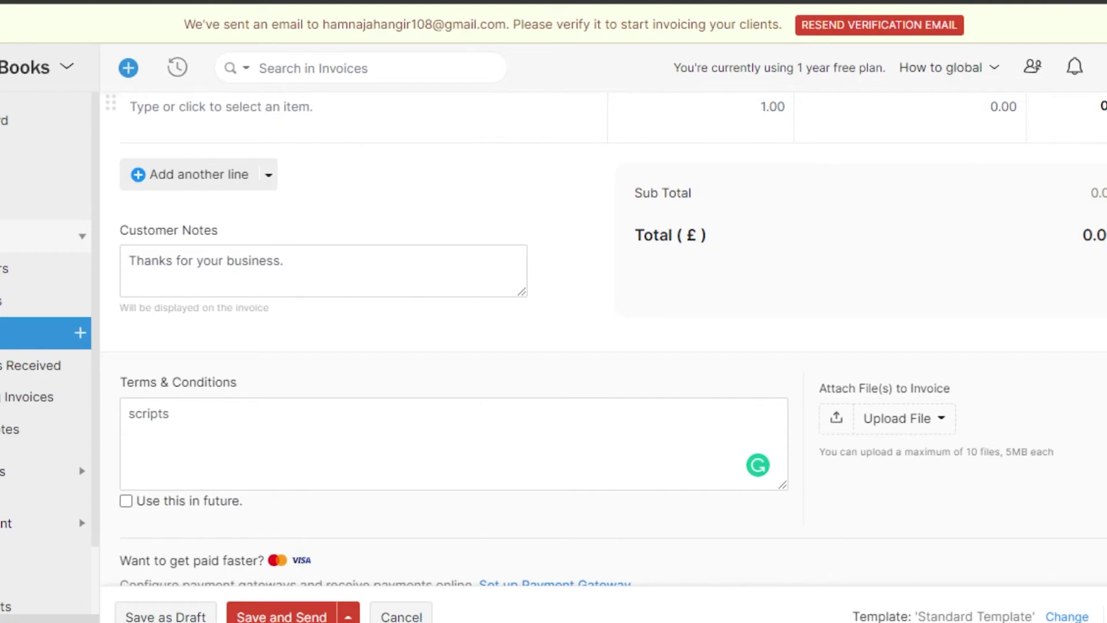
scroll(603, 339, "up", 1)
scroll(647, 427, "up", 6)
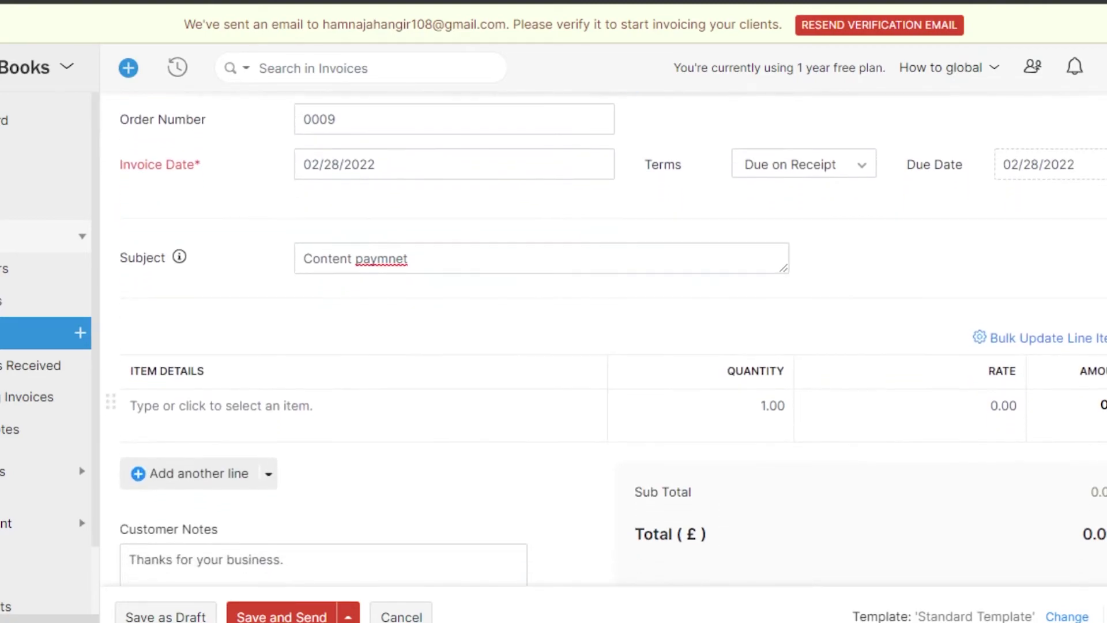
Enter quantity 10 and rate 20 on the line item so it totals £200.00.
scroll(734, 358, "down", 1)
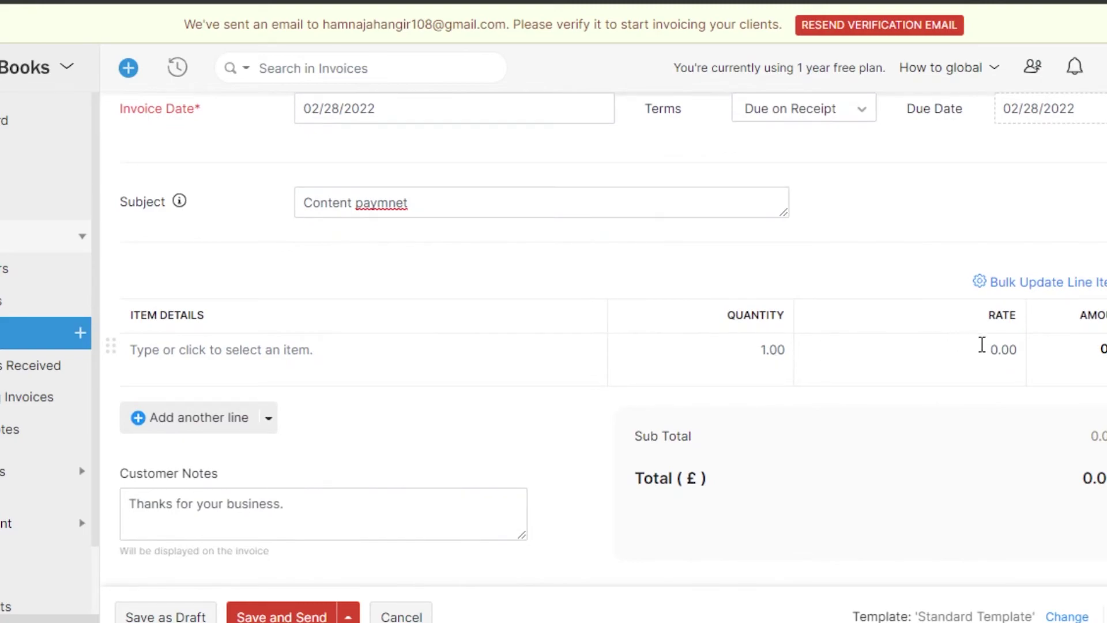
left_click(1000, 348)
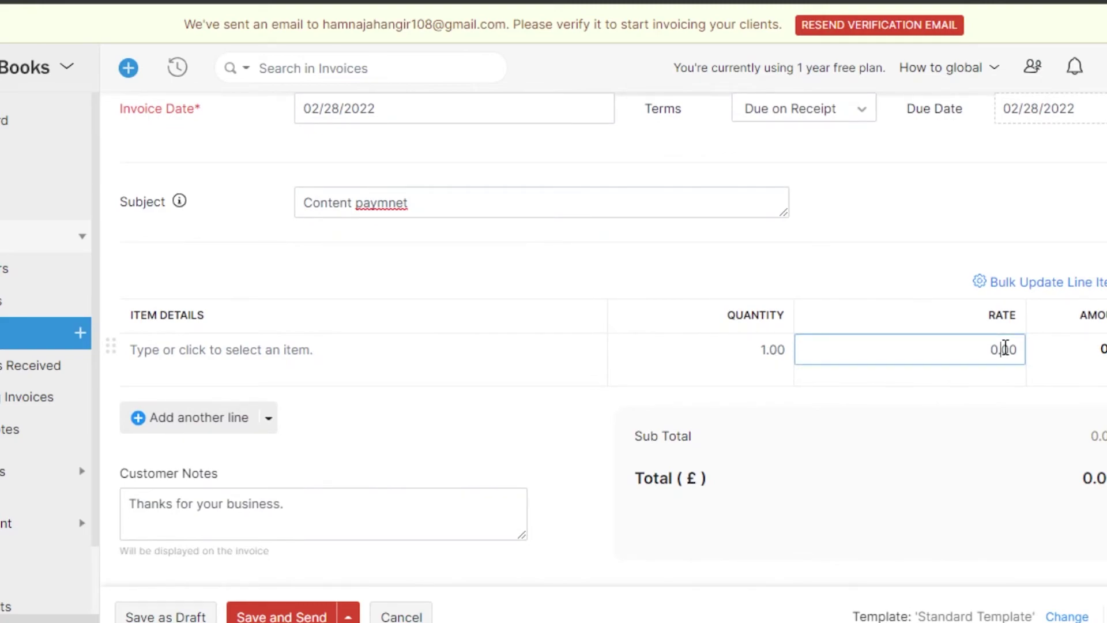
left_click(768, 348)
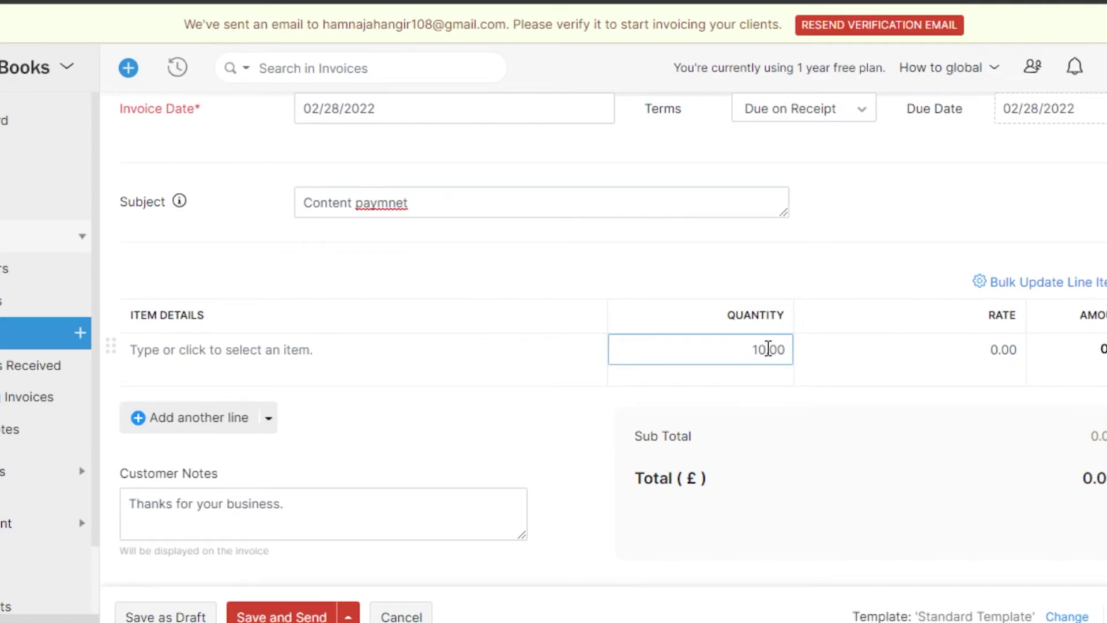
left_click(1000, 349)
type("2")
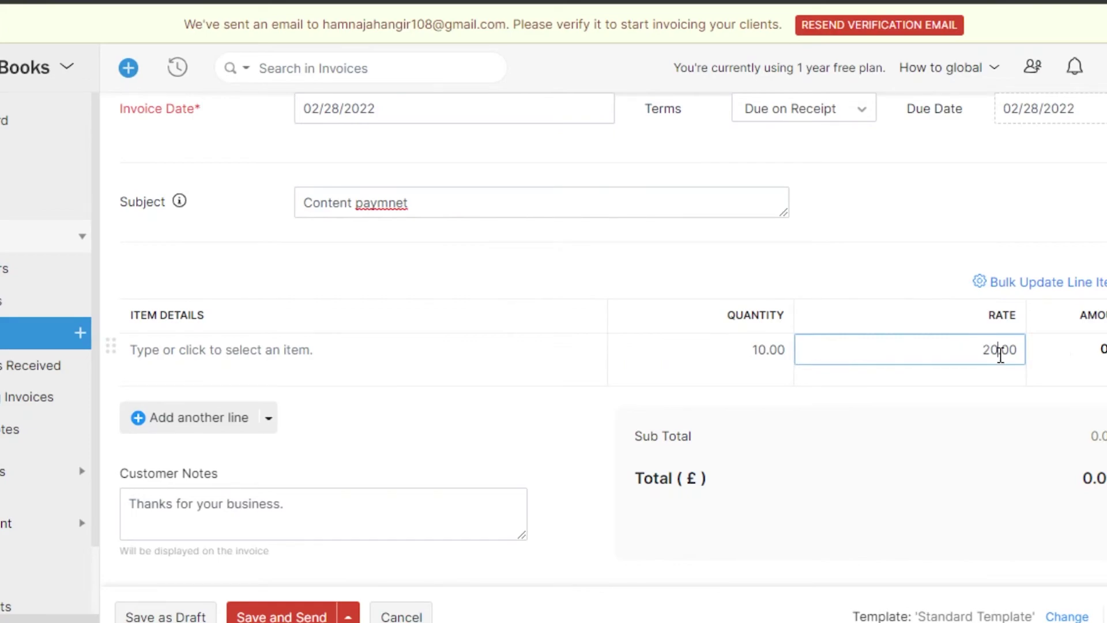
left_click(1102, 353)
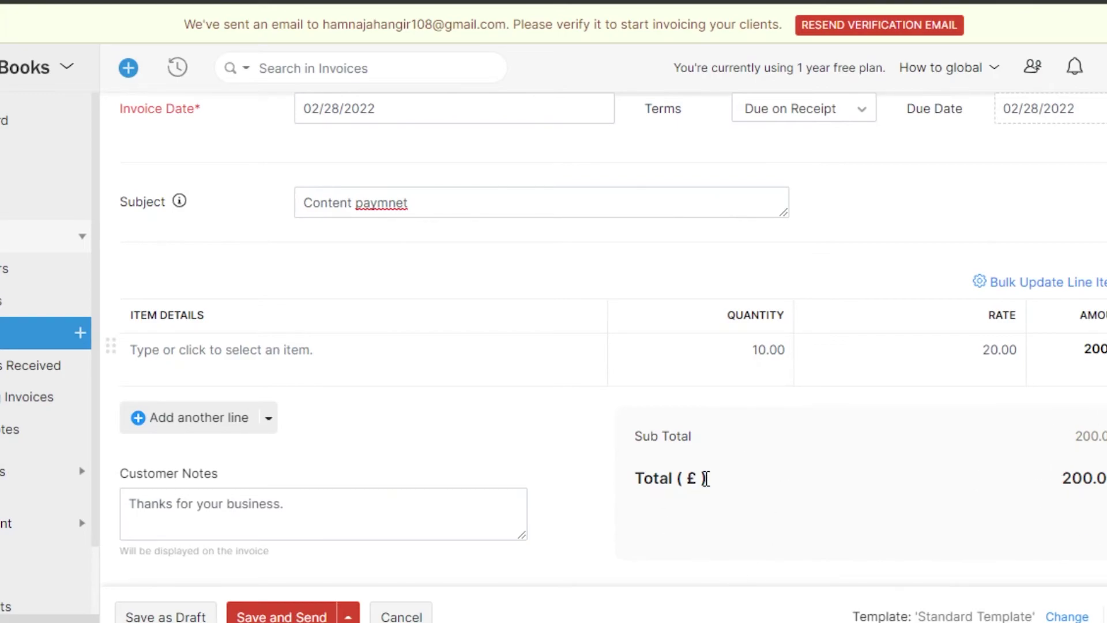
scroll(668, 477, "down", 10)
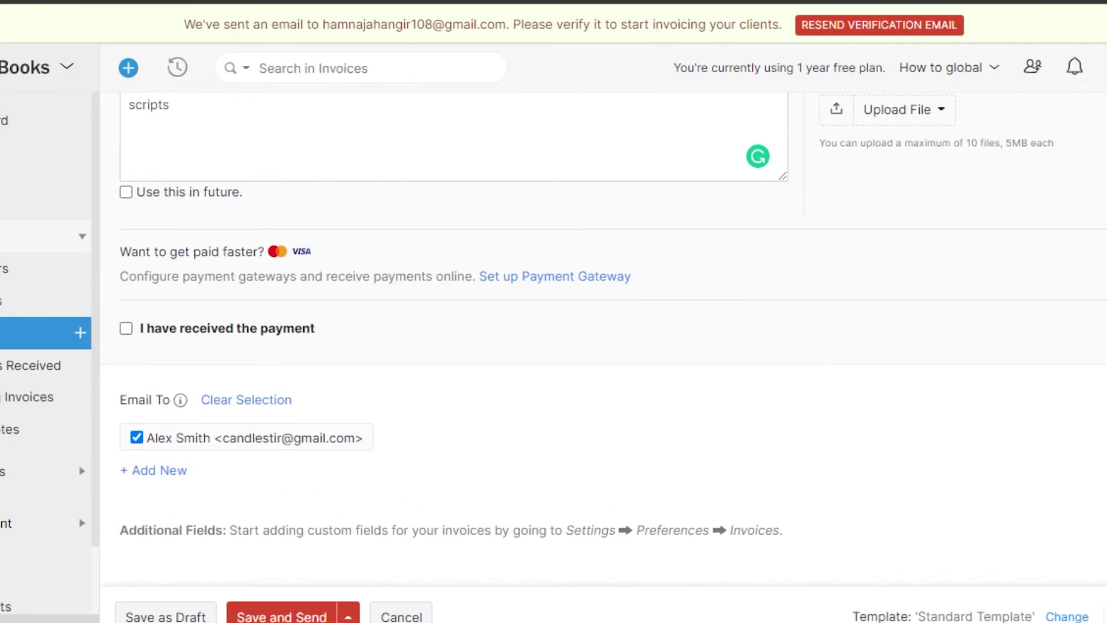
scroll(605, 335, "up", 15)
scroll(605, 334, "down", 12)
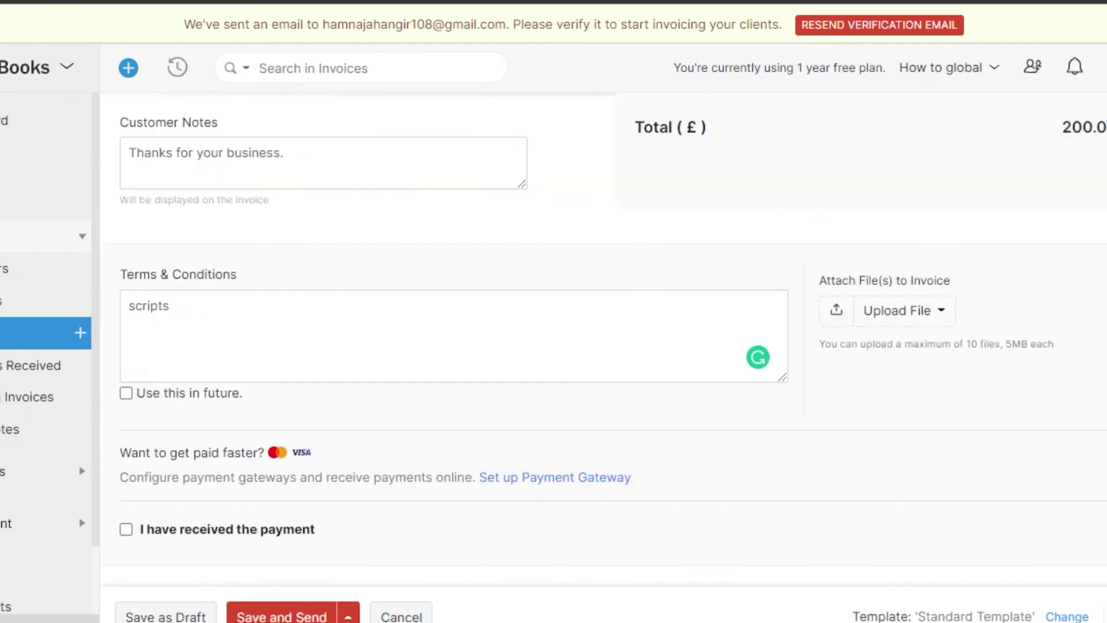
scroll(405, 234, "down", 3)
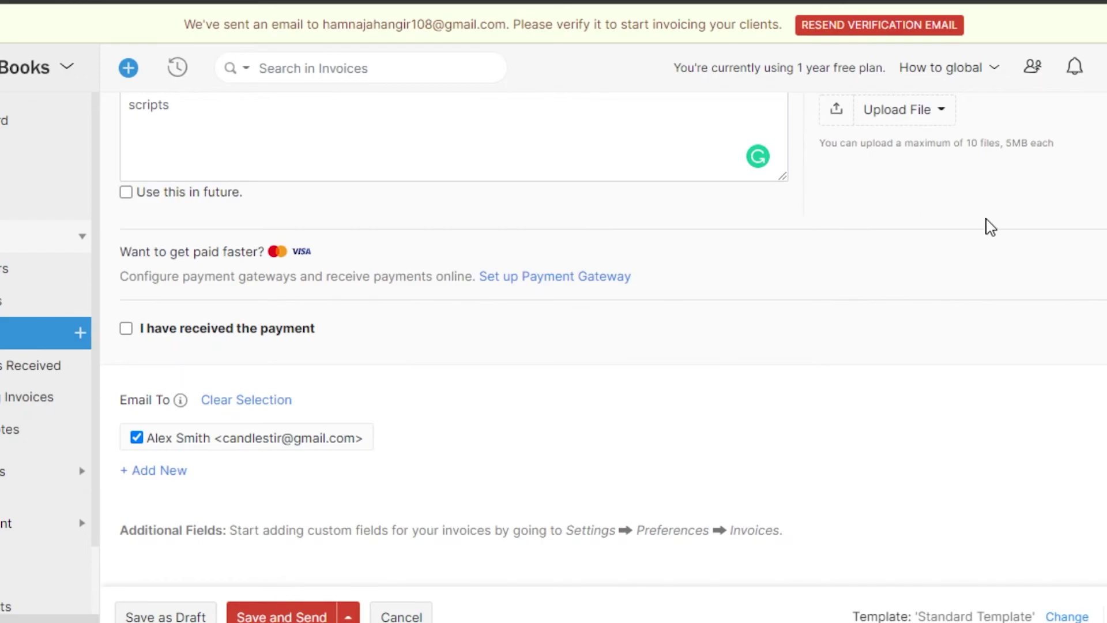
scroll(388, 358, "up", 15)
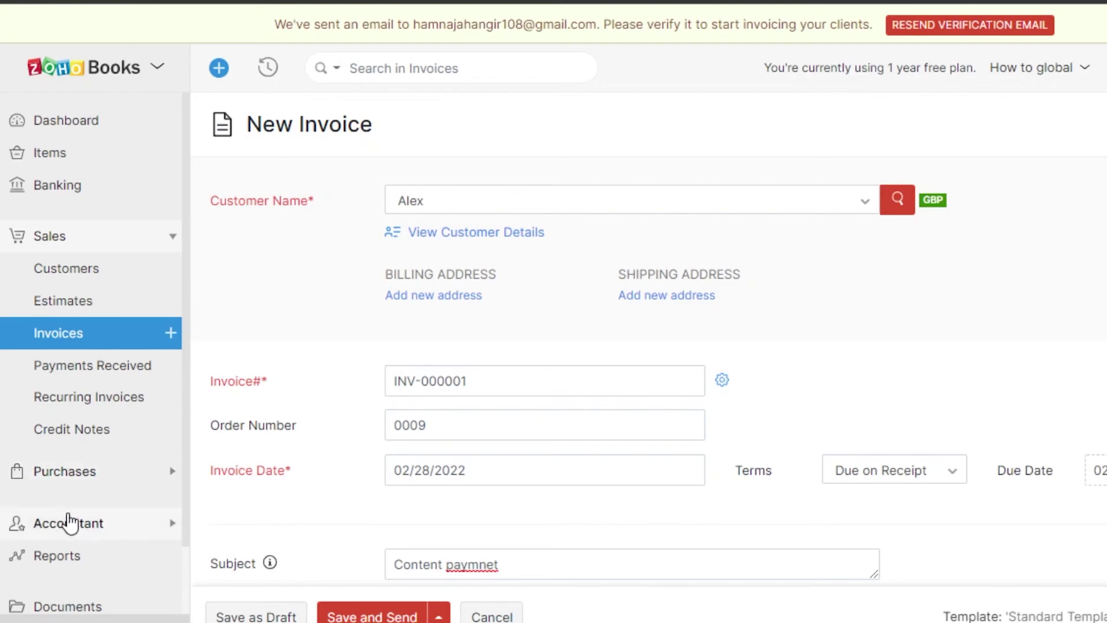
Head to Reports and confirm 'Leave this Page' to discard the unsaved New Invoice.
left_click(68, 571)
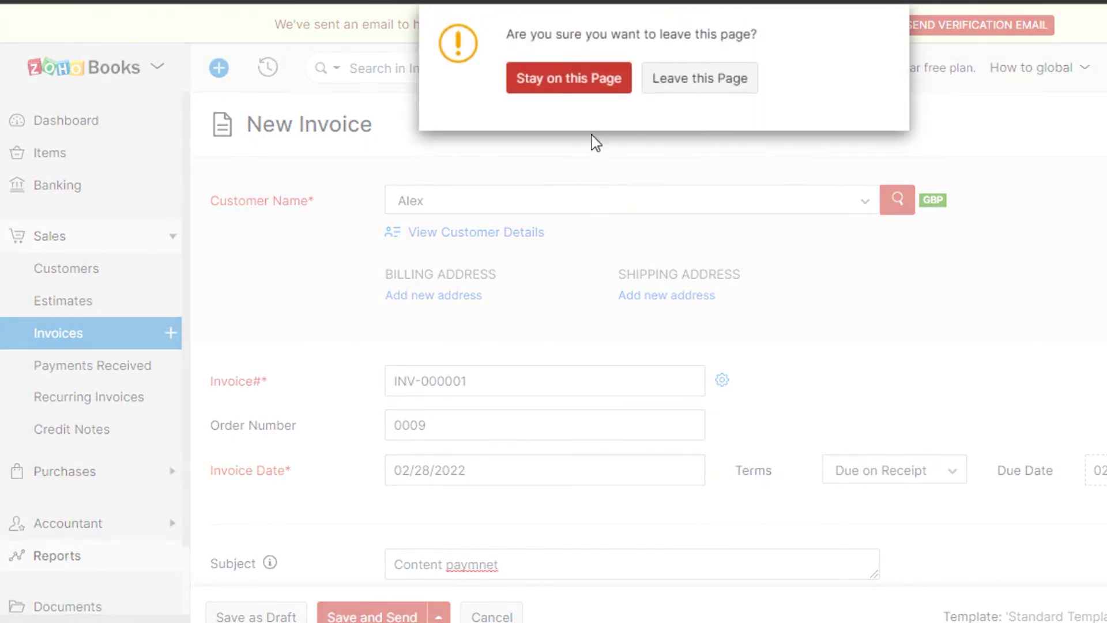
left_click(686, 80)
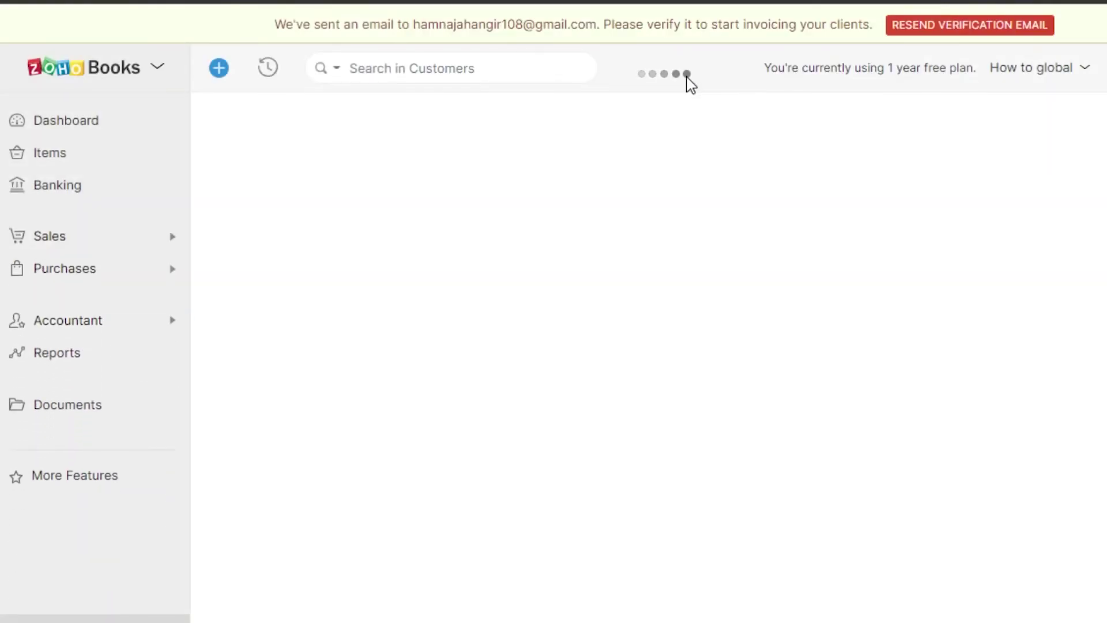